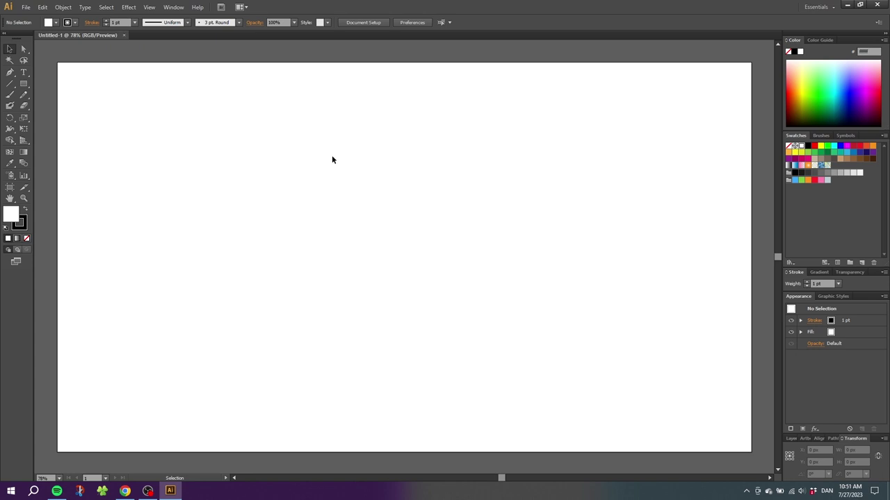
# Show the rulers along the top and left edges of the artboard.
pyautogui.click(149, 7)
pyautogui.moveTo(231, 204)
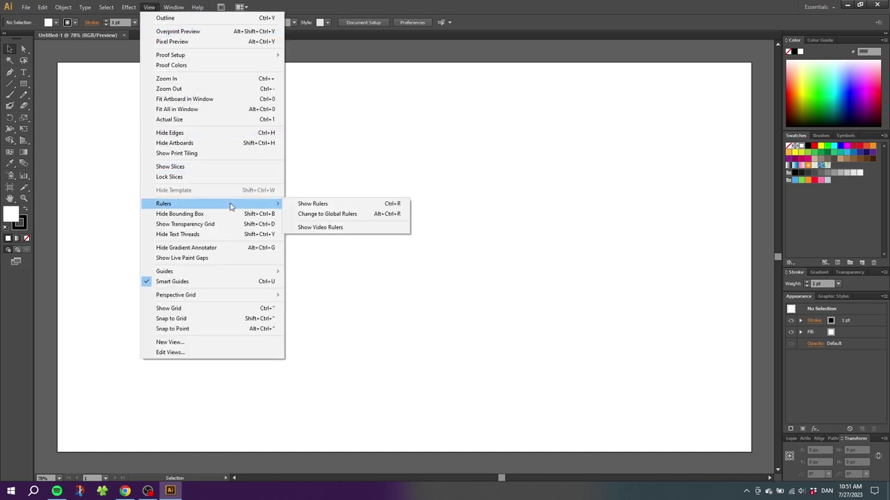
pyautogui.click(308, 206)
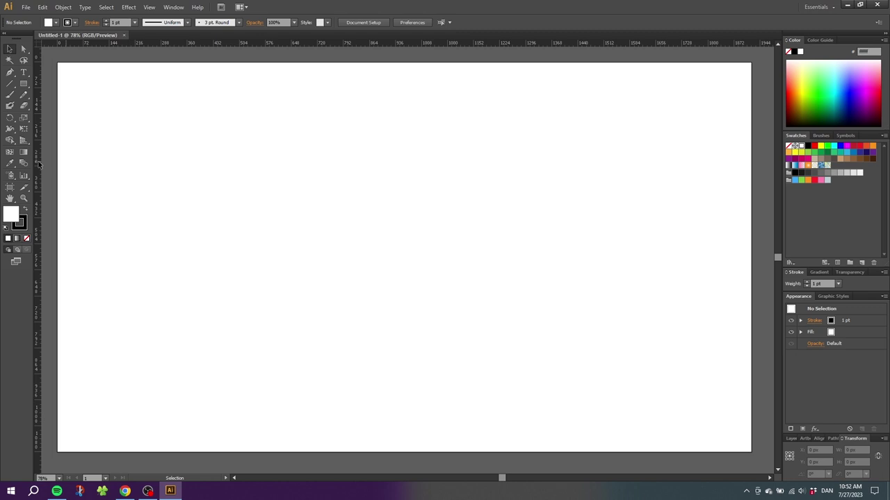
# Create a new layer above Layer 1 in the Layers panel and name it Guides.
pyautogui.click(793, 438)
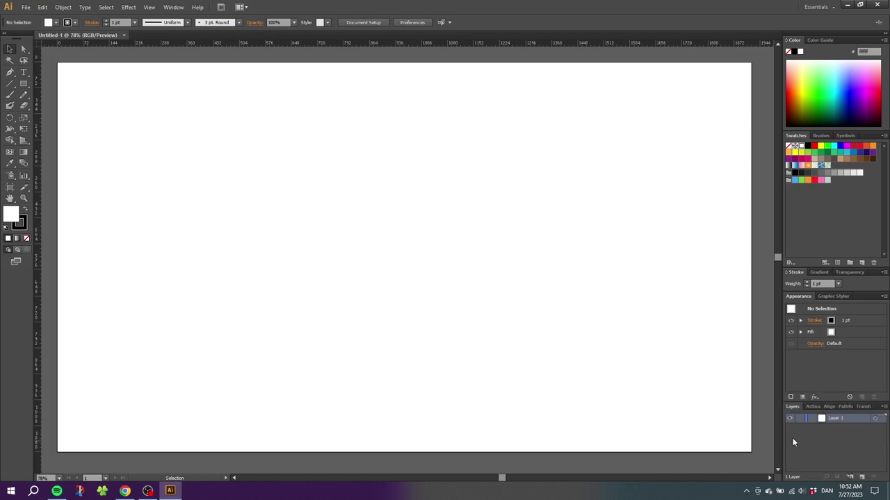
pyautogui.click(862, 476)
pyautogui.write('Sclera')
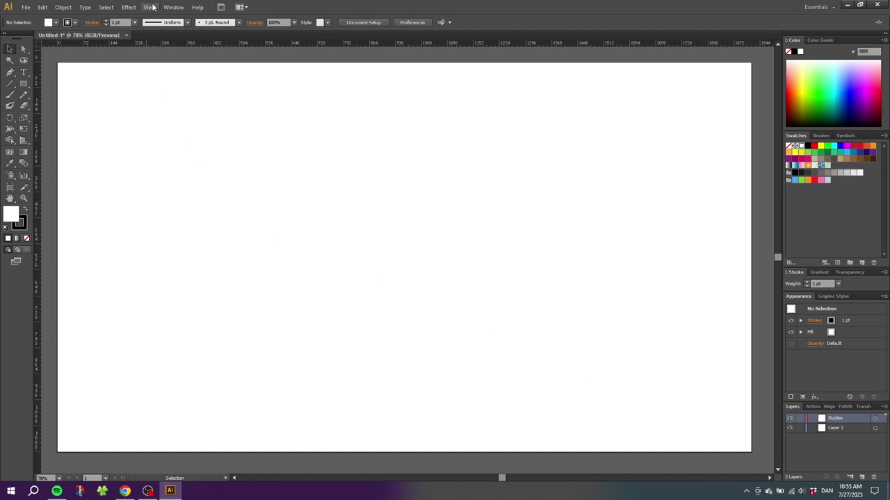
# Enable Snap to Point from the View menu.
pyautogui.click(149, 7)
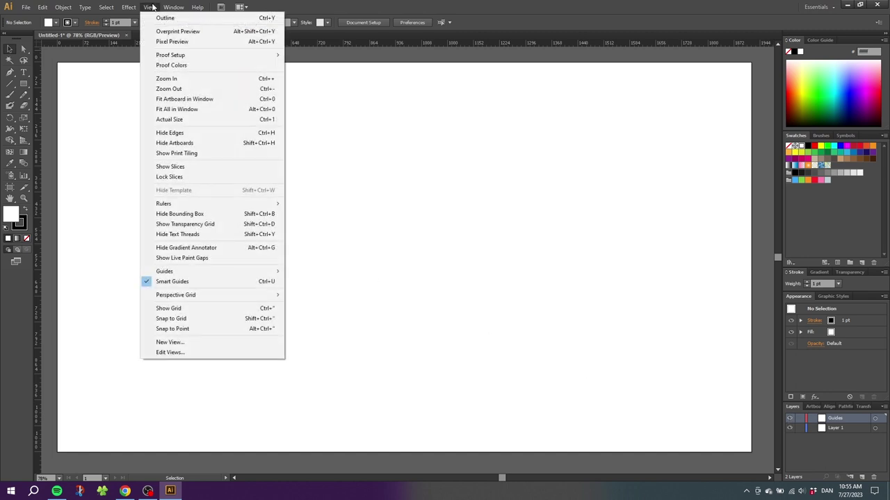
pyautogui.click(194, 334)
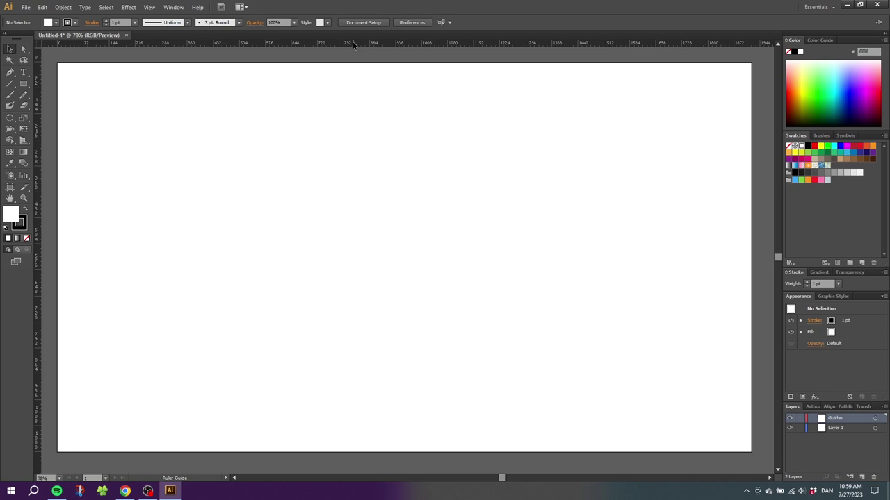
# Drag a horizontal guide onto the artboard at Y 317.205 px and select it.
pyautogui.moveTo(353, 41); pyautogui.dragTo(361, 179)
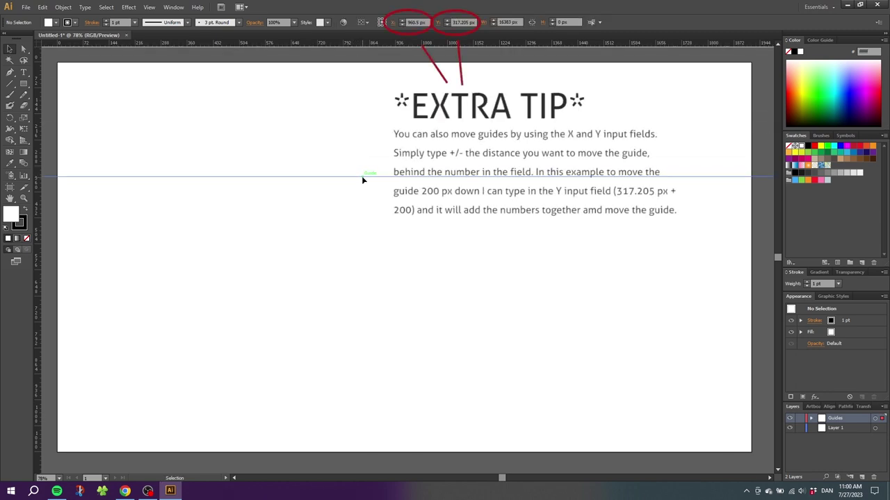
pyautogui.click(362, 177)
pyautogui.click(791, 417)
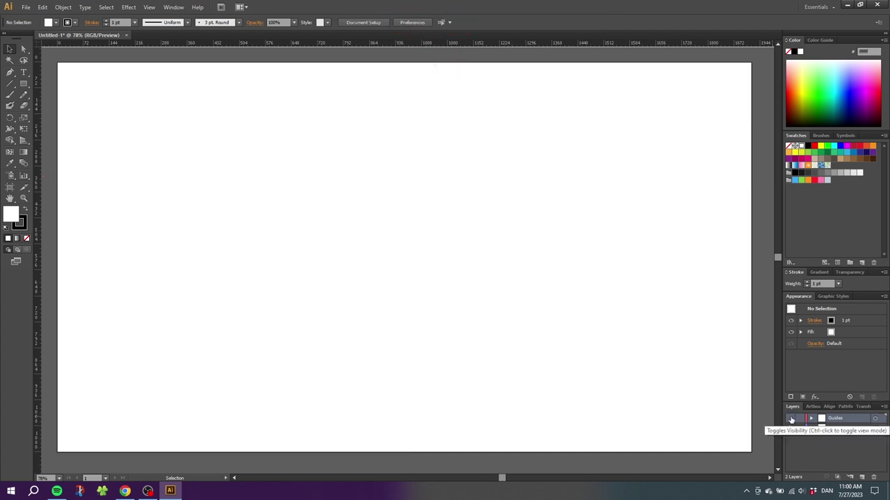
pyautogui.click(791, 419)
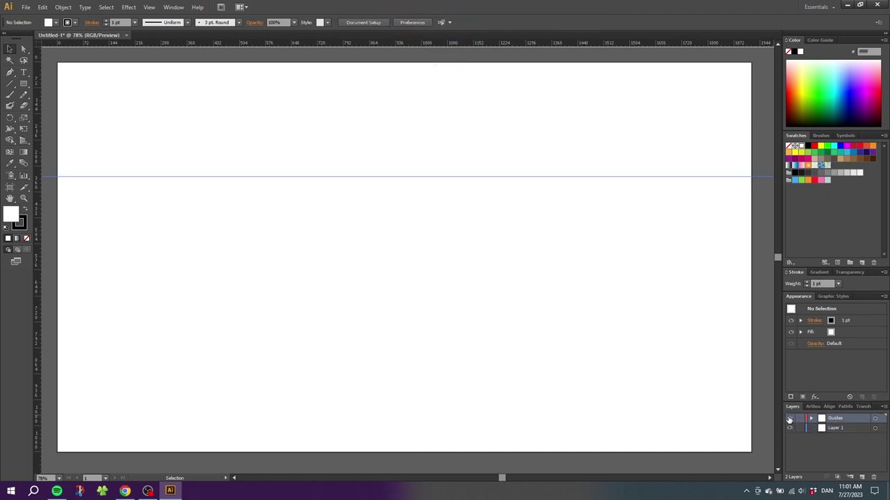
pyautogui.moveTo(353, 153); pyautogui.dragTo(398, 189)
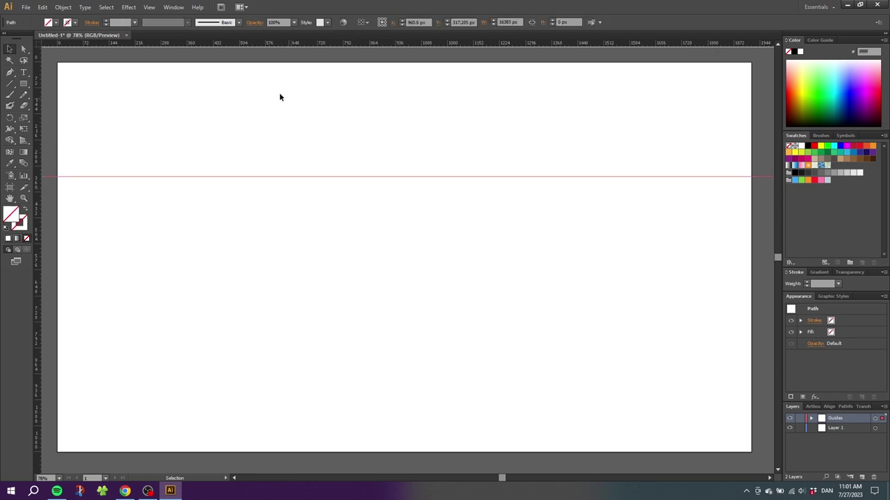
# Copy the guide with Transform Each, moving it 0 px horizontally and 200 px vertically.
pyautogui.click(64, 7)
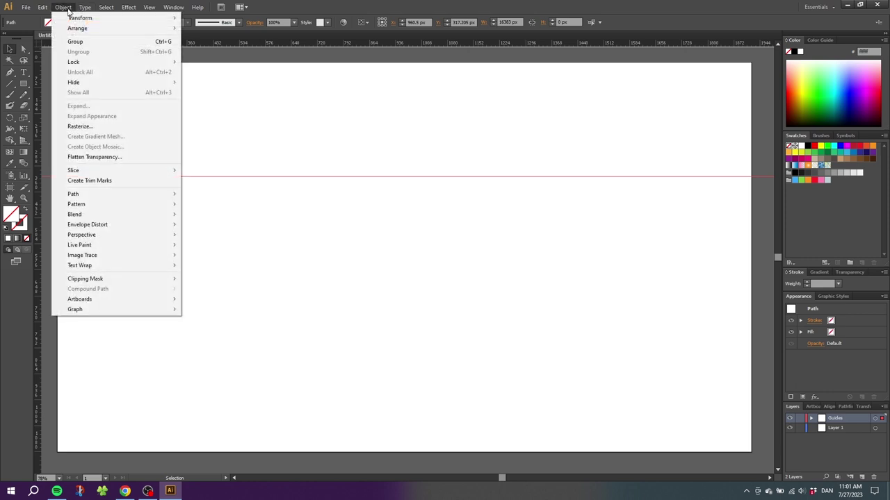
pyautogui.moveTo(75, 16)
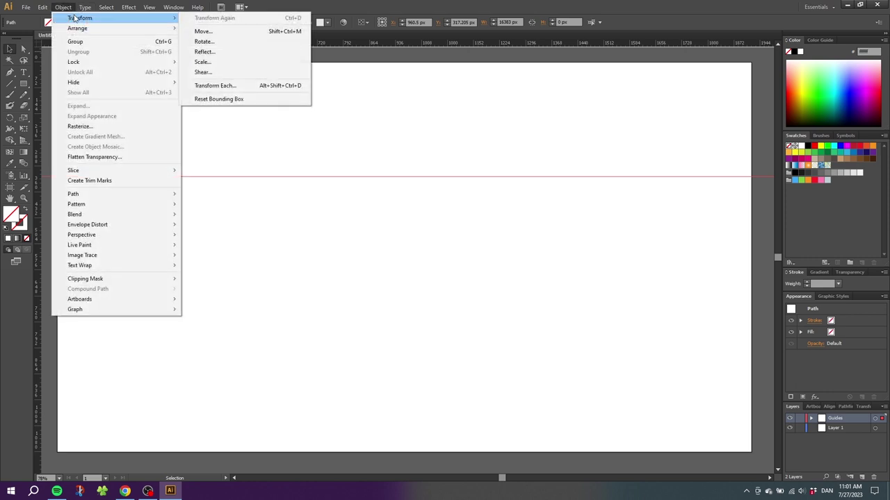
pyautogui.click(224, 87)
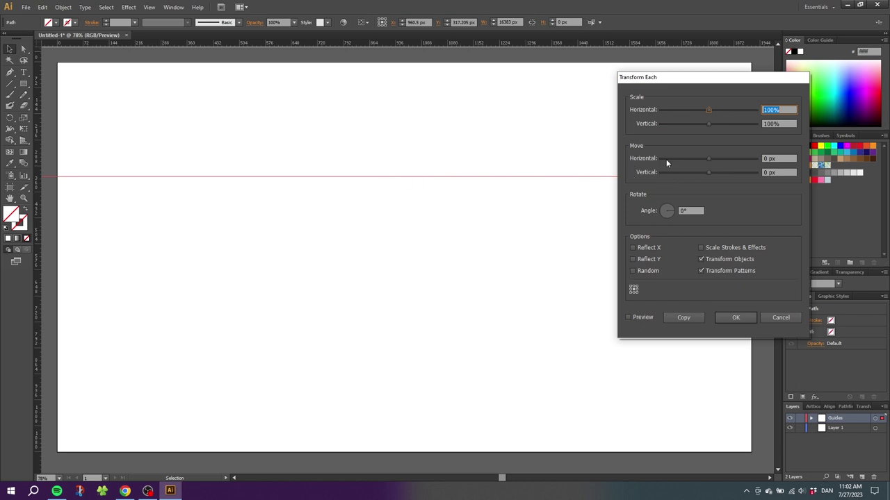
pyautogui.click(708, 158)
pyautogui.moveTo(707, 156); pyautogui.dragTo(725, 158)
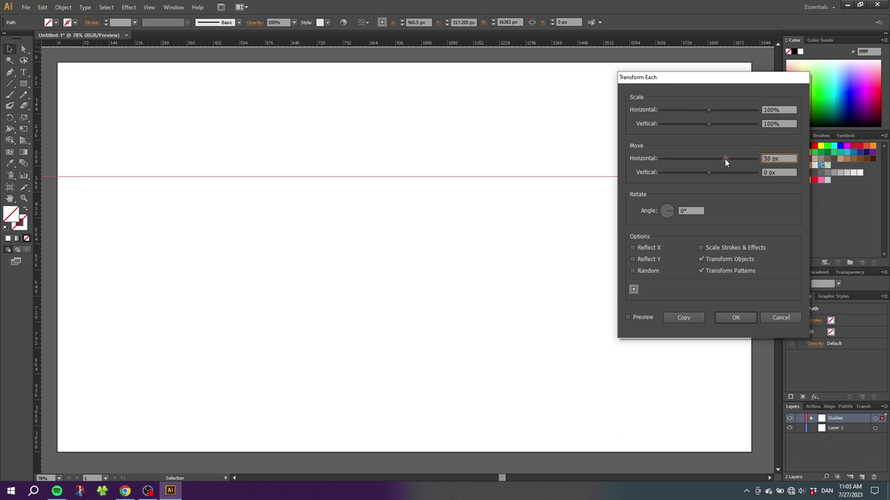
pyautogui.click(628, 317)
pyautogui.click(780, 159)
pyautogui.write('0')
pyautogui.press('Tab')
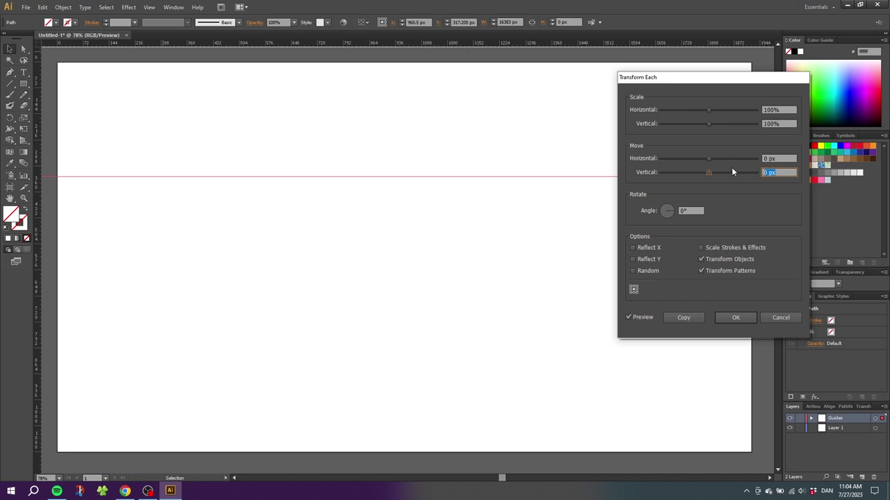
pyautogui.write('200')
pyautogui.click(676, 318)
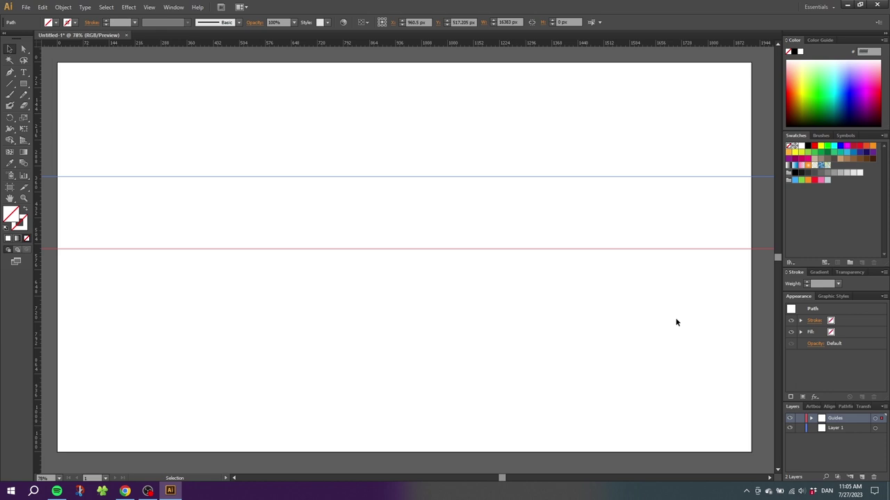
# Move both horizontal guides down 100 px, then add copies rotated 45°.
pyautogui.moveTo(414, 143); pyautogui.dragTo(481, 264)
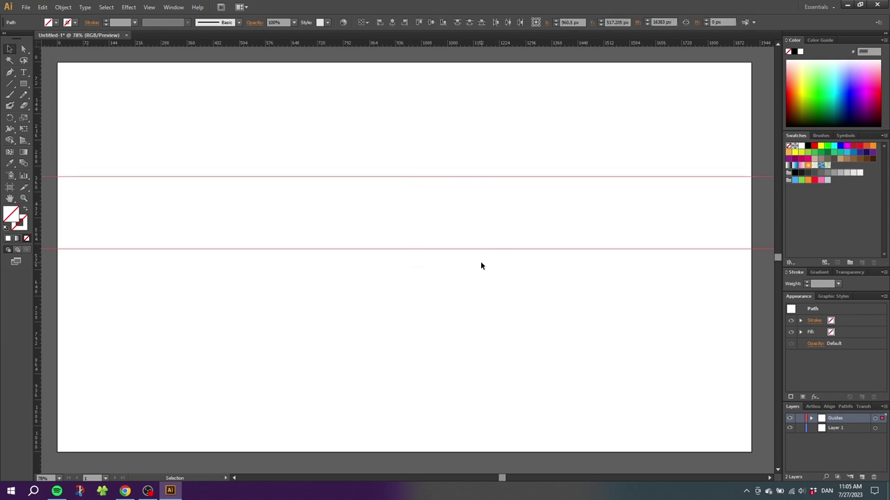
pyautogui.moveTo(437, 178); pyautogui.dragTo(438, 230)
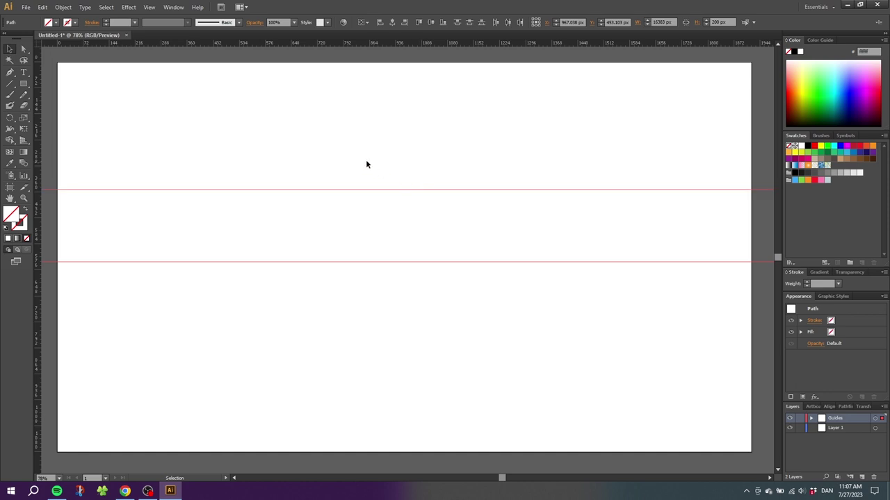
pyautogui.moveTo(367, 164); pyautogui.dragTo(465, 281)
pyautogui.doubleClick(11, 119)
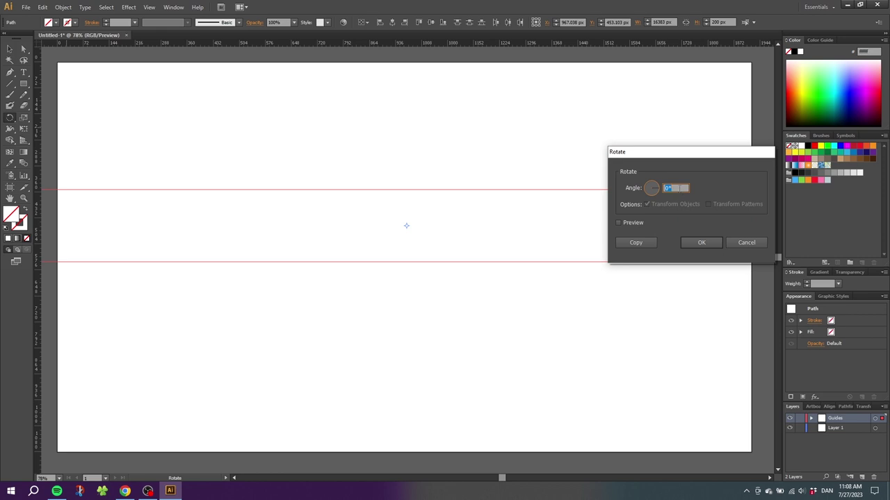
pyautogui.write('45')
pyautogui.click(618, 223)
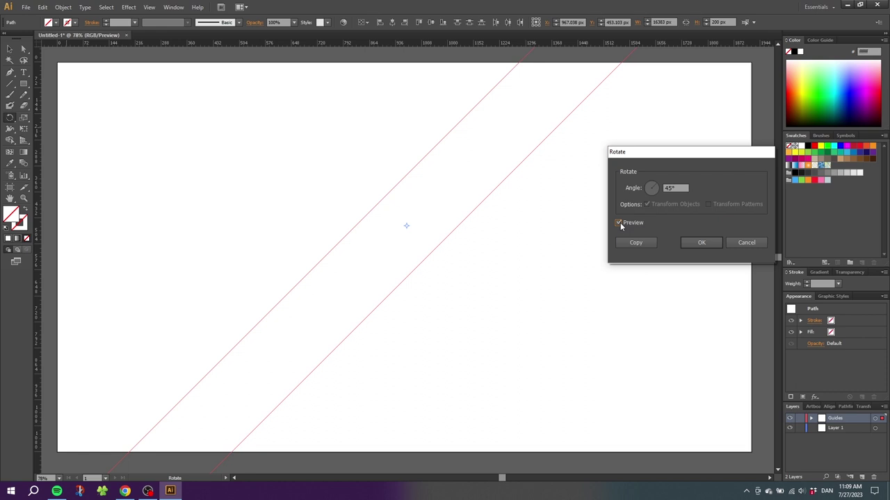
pyautogui.click(620, 222)
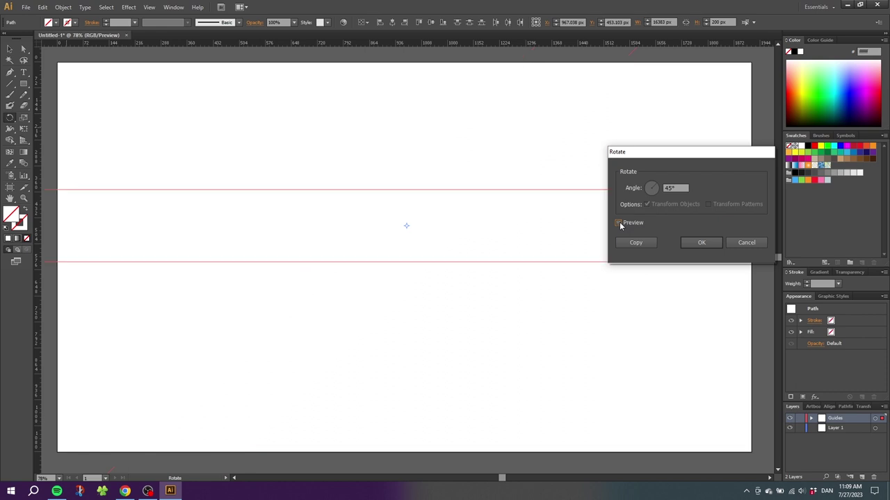
pyautogui.click(633, 242)
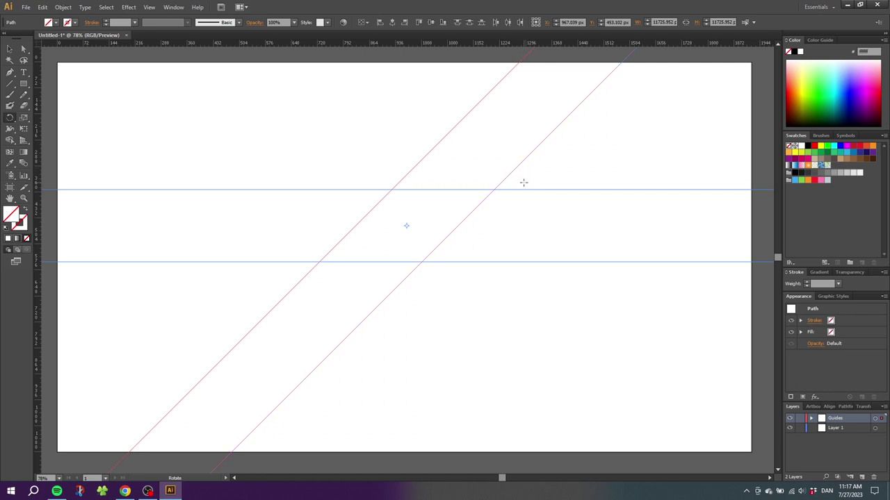
# Hide the Guides layer and add a new top layer named 'Guides 2'.
pyautogui.click(789, 418)
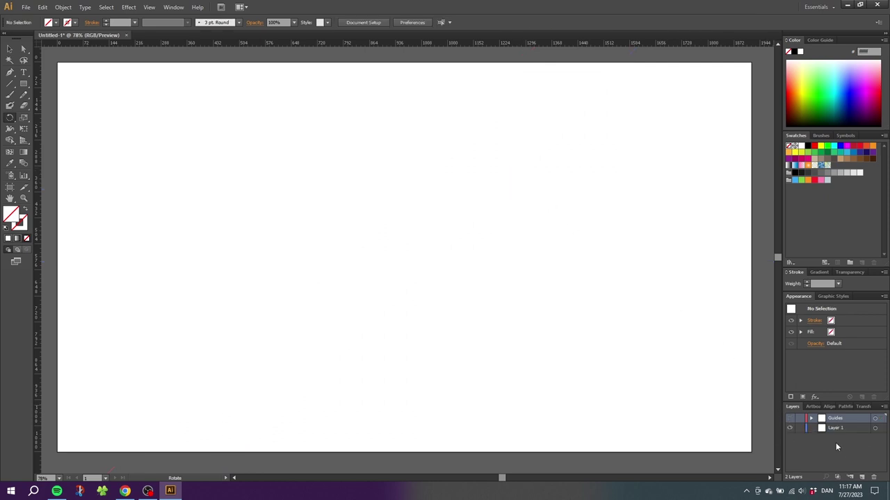
pyautogui.click(862, 477)
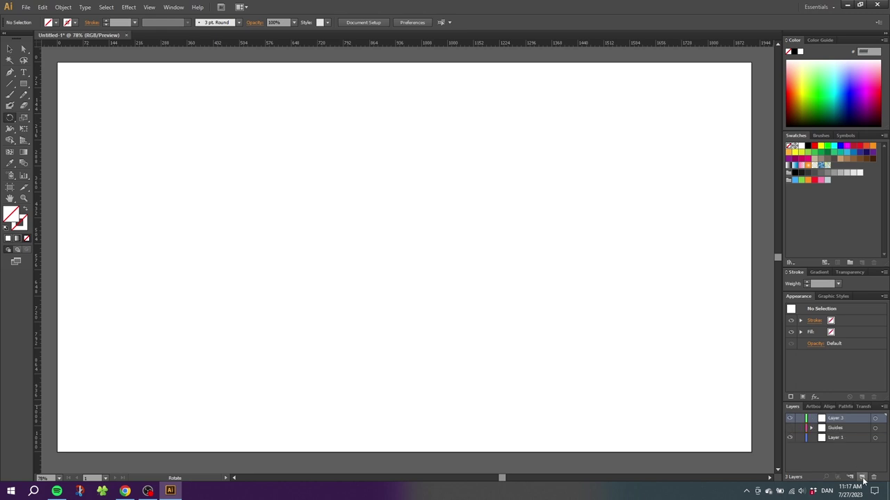
pyautogui.doubleClick(835, 420)
pyautogui.write('Guides 2')
pyautogui.press('Return')
# Draw a five-pointed star left of centre and make it a guide.
pyautogui.moveTo(23, 82); pyautogui.dragTo(69, 124)
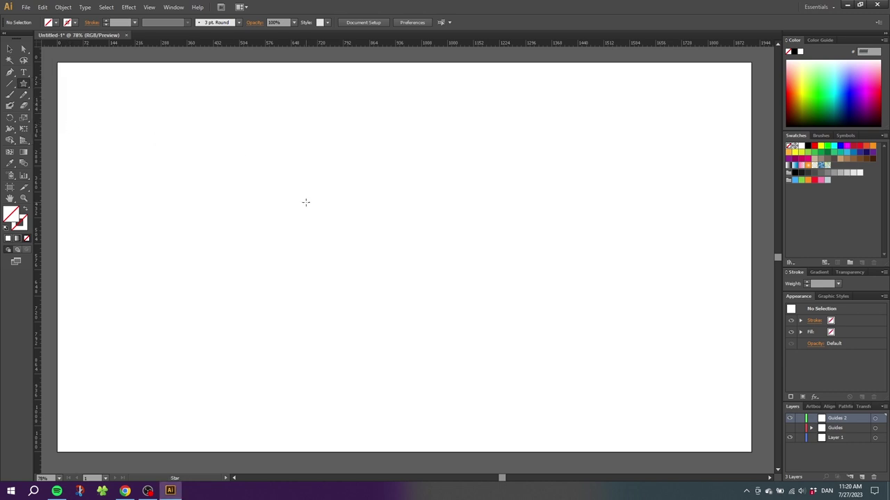
pyautogui.moveTo(310, 203); pyautogui.dragTo(353, 245)
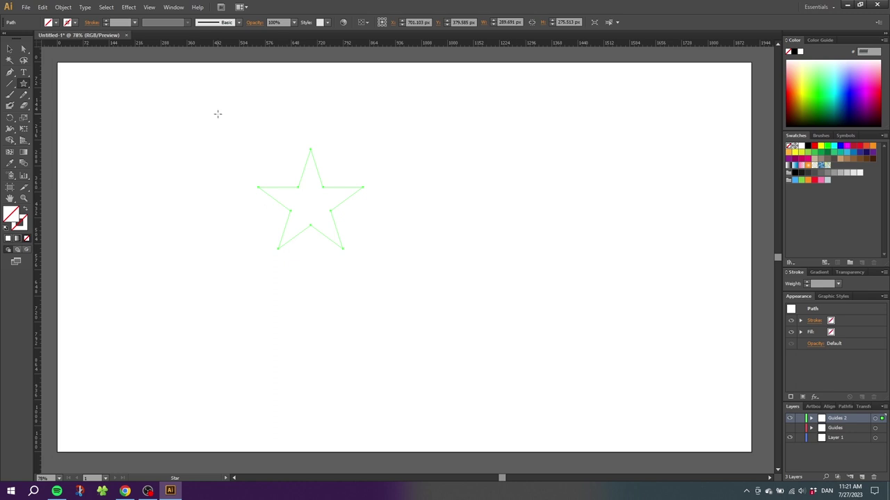
pyautogui.click(149, 7)
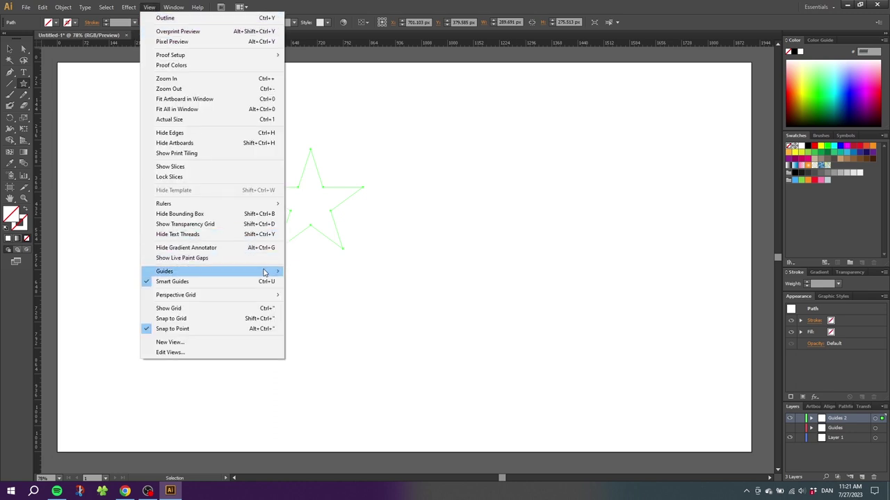
pyautogui.moveTo(265, 272)
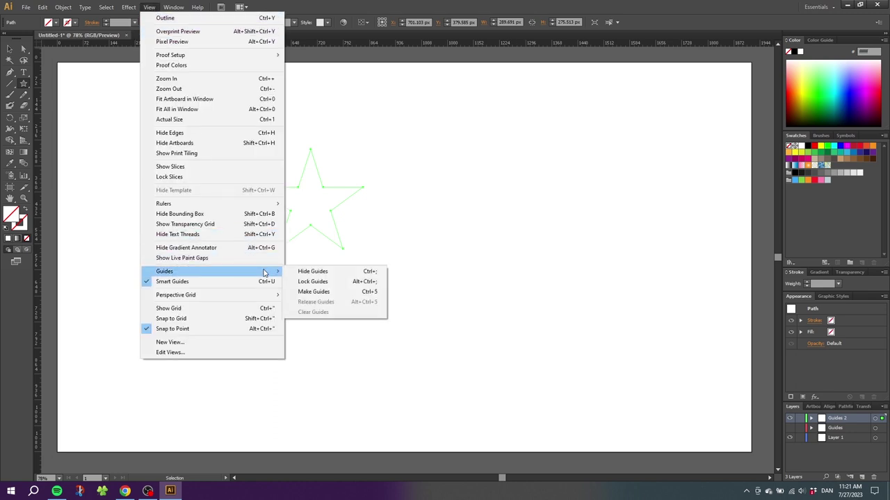
pyautogui.click(314, 292)
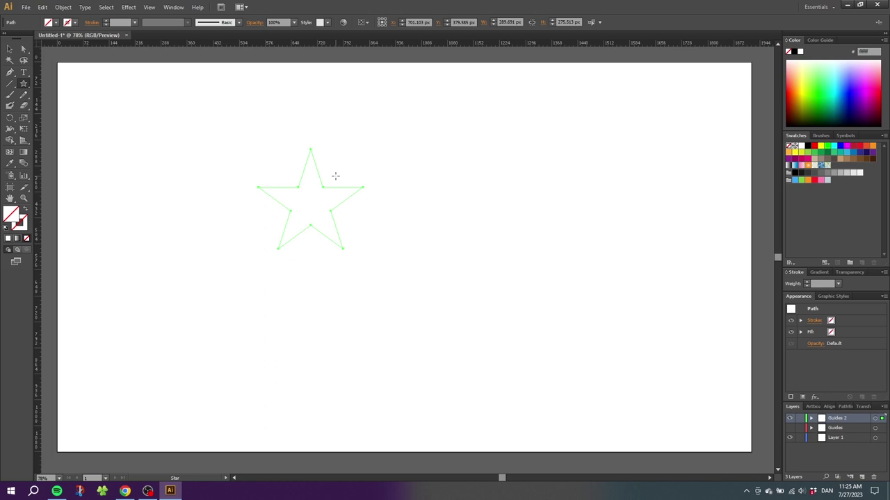
# Delete the star and draw a 1920x1080 rectangle covering the whole artboard.
pyautogui.press('Delete')
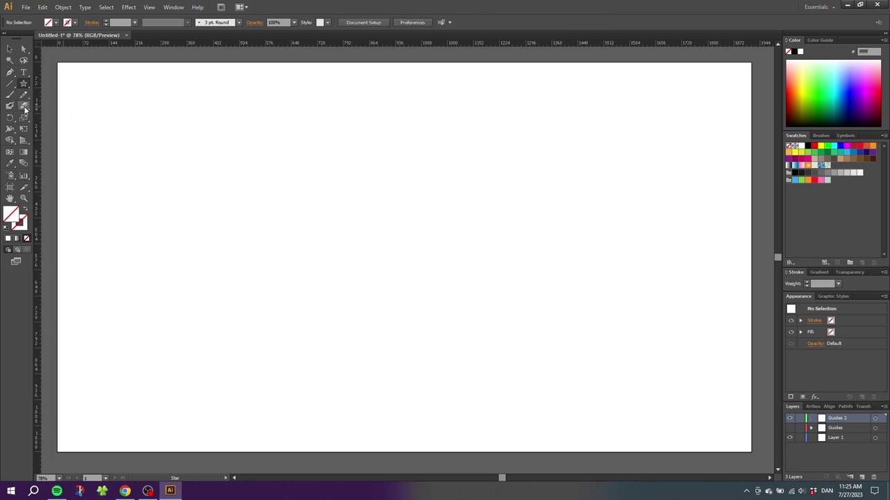
pyautogui.moveTo(23, 82); pyautogui.dragTo(51, 83)
pyautogui.moveTo(57, 62); pyautogui.dragTo(752, 451)
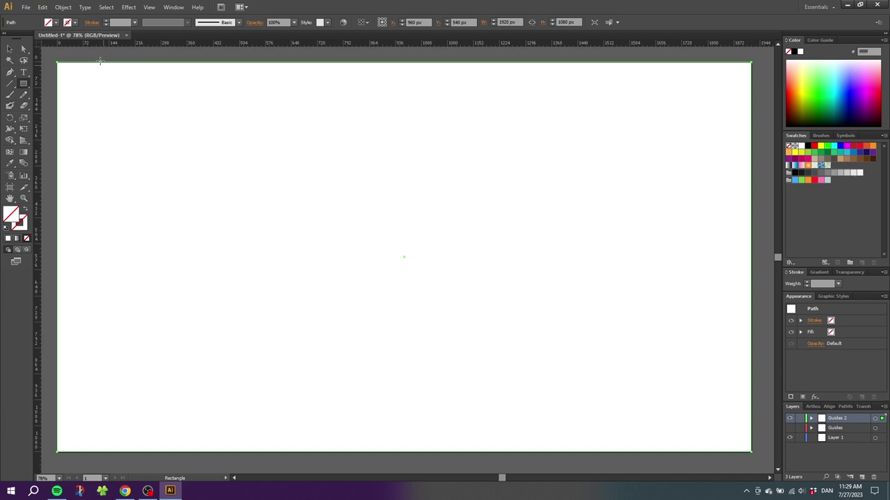
# Add an offset copy of the rectangle inset by -50 px on every side.
pyautogui.click(62, 7)
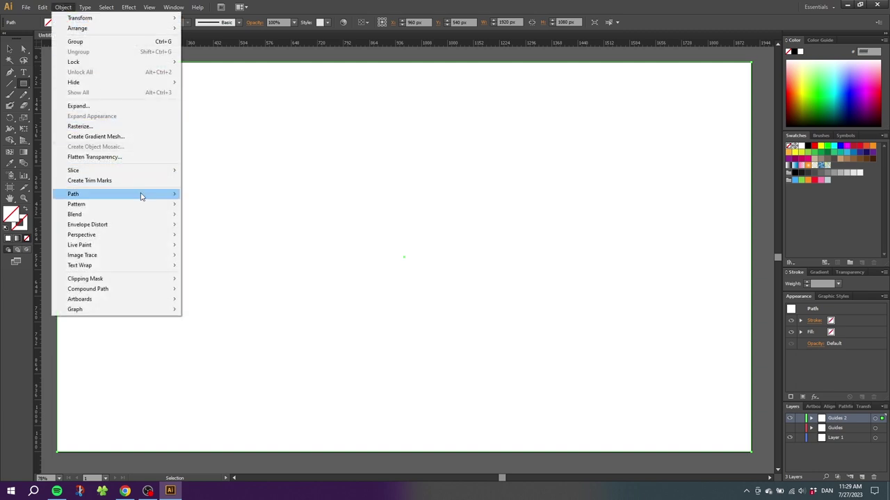
pyautogui.moveTo(141, 196)
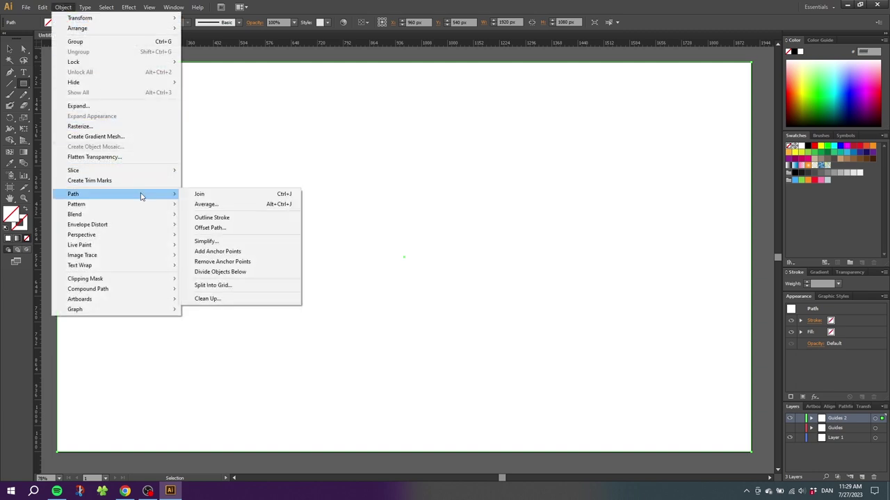
pyautogui.click(210, 230)
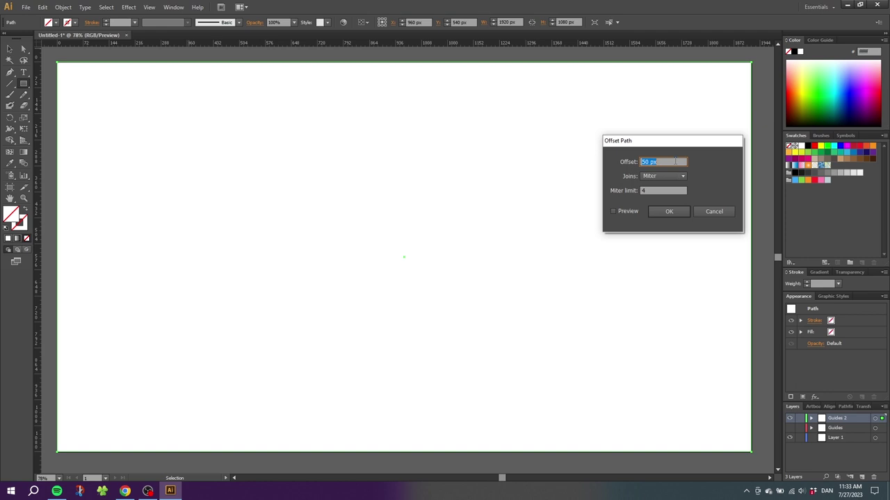
pyautogui.write('50')
pyautogui.press('Home')
pyautogui.write('-')
pyautogui.write('mm')
pyautogui.press('BackSpace')
pyautogui.press('BackSpace')
pyautogui.click(613, 210)
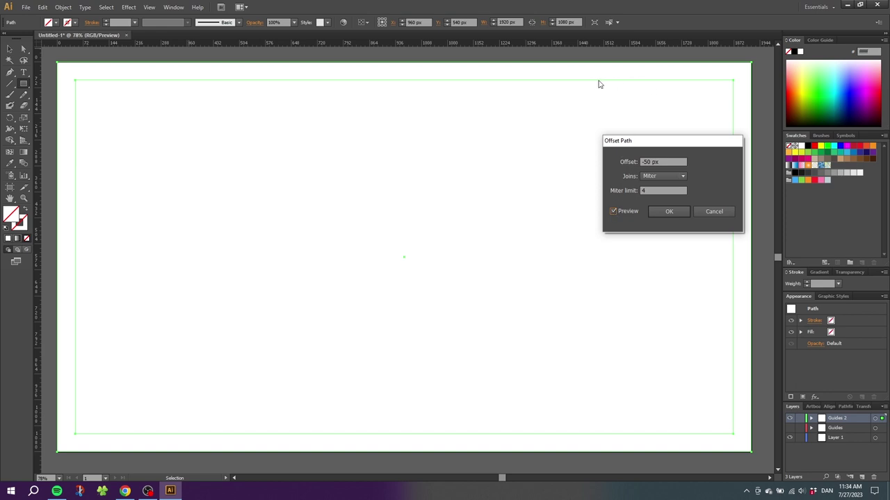
pyautogui.click(671, 210)
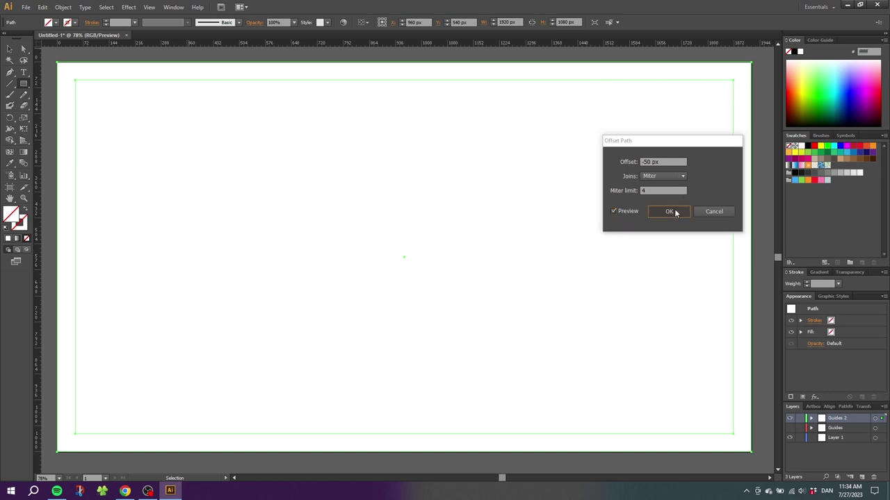
pyautogui.click(9, 48)
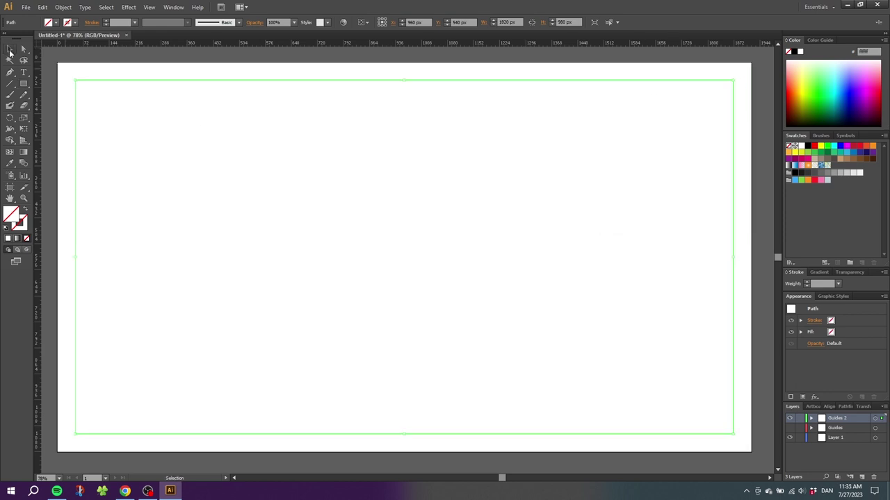
# Select only the inset rectangle and bring up Split Into Grid.
pyautogui.click(64, 69)
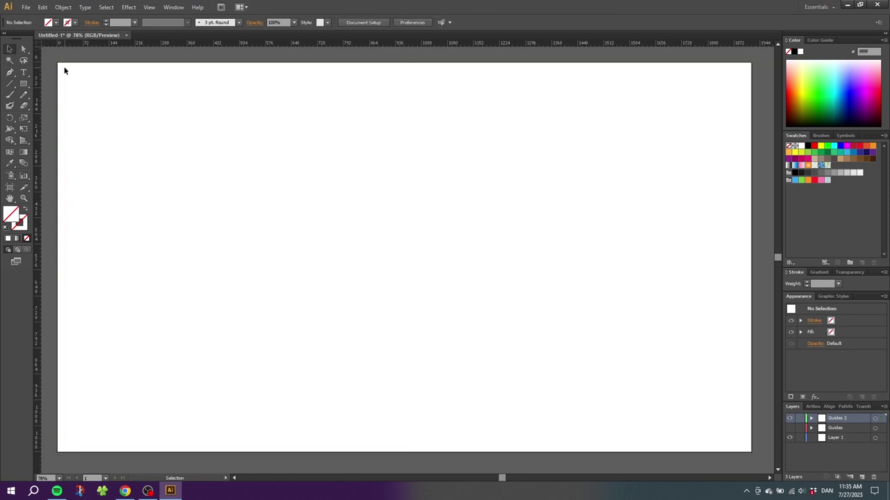
pyautogui.moveTo(64, 70); pyautogui.dragTo(111, 123)
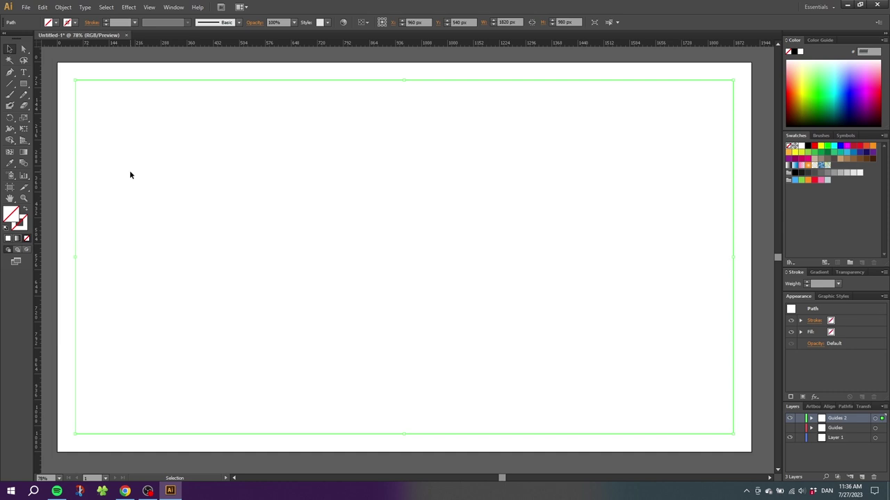
pyautogui.click(63, 7)
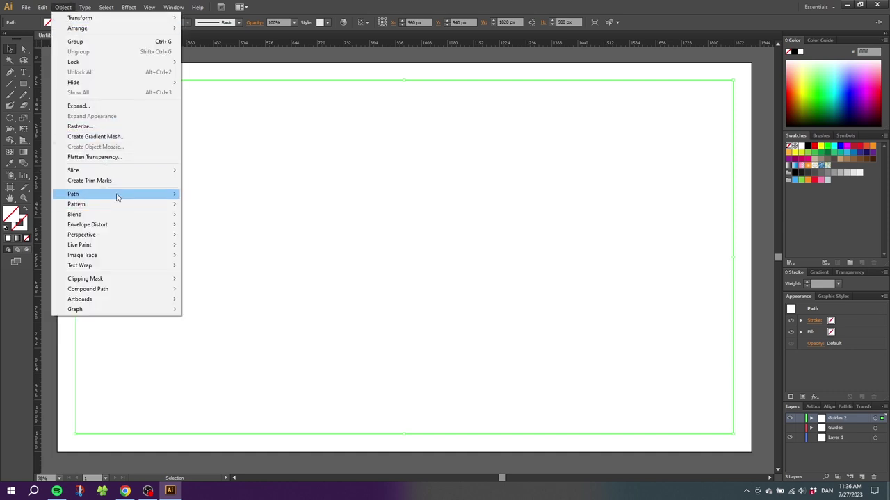
pyautogui.moveTo(118, 198)
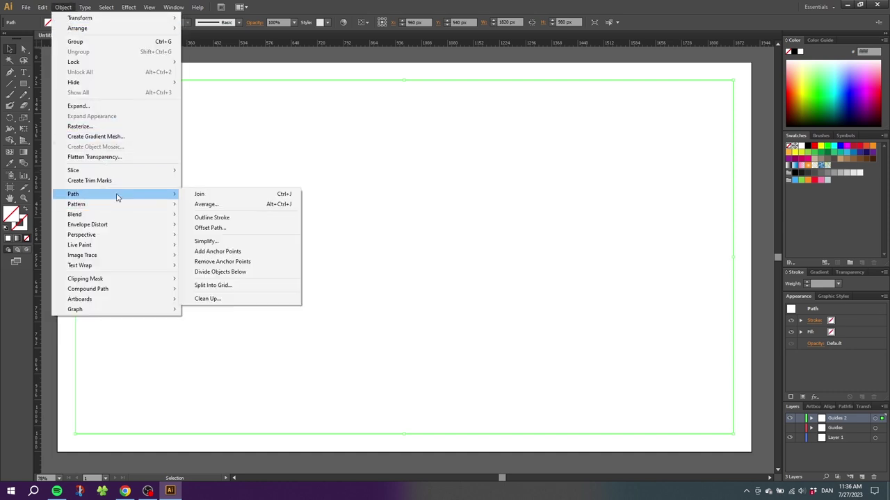
pyautogui.click(215, 286)
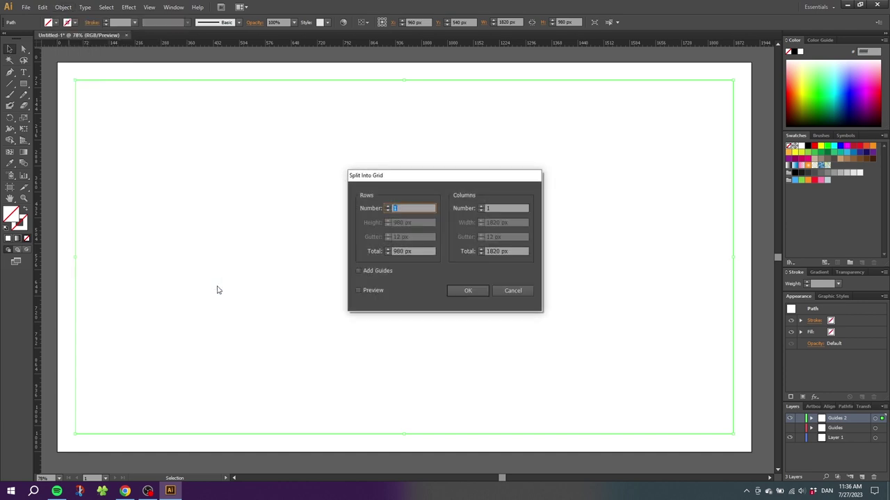
# Set the grid to 1 row and 3 columns with a 15 px gutter, previewing.
pyautogui.click(387, 206)
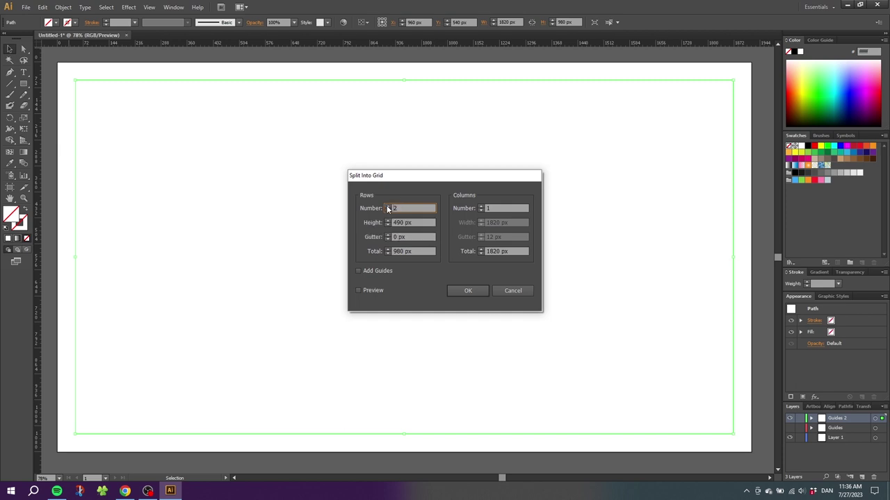
pyautogui.click(359, 290)
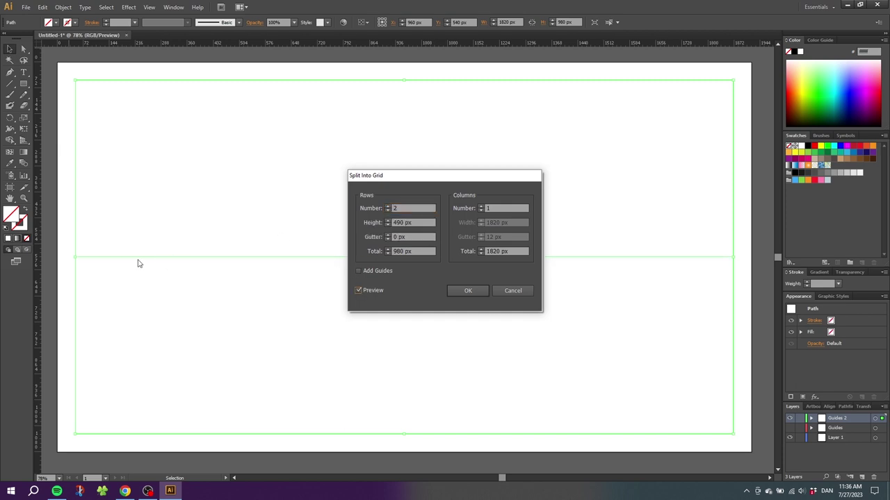
pyautogui.click(387, 211)
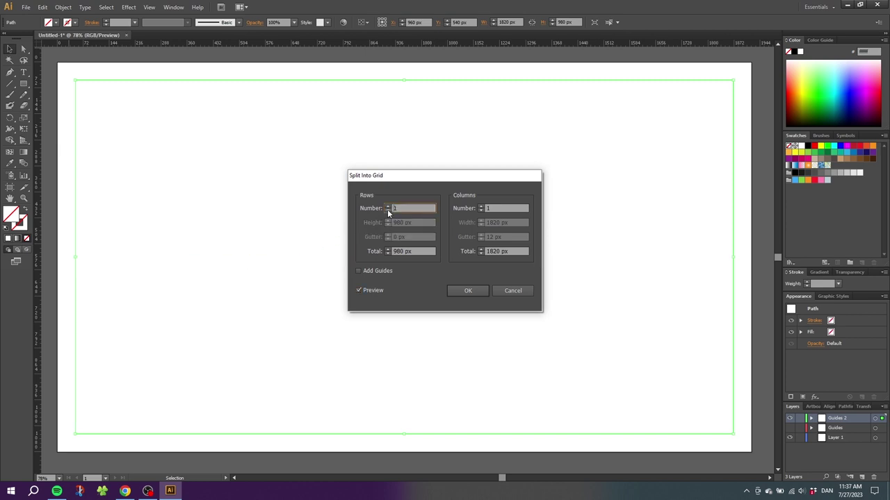
pyautogui.click(481, 206)
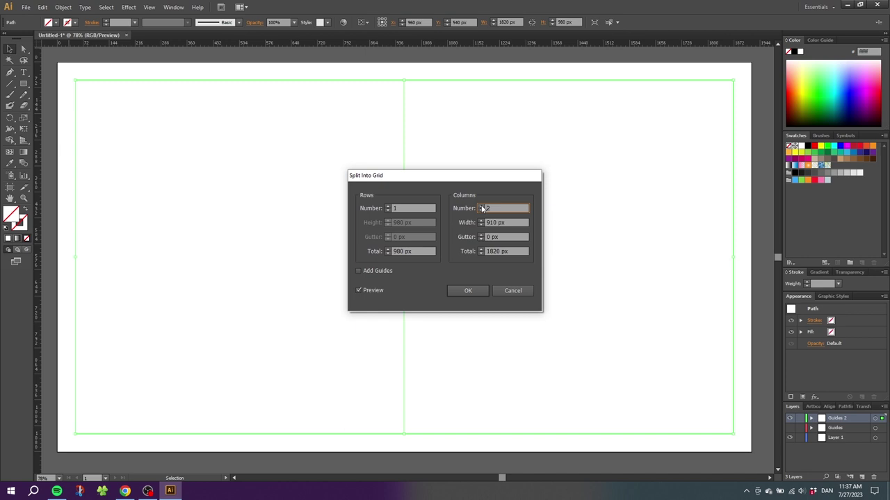
pyautogui.click(481, 206)
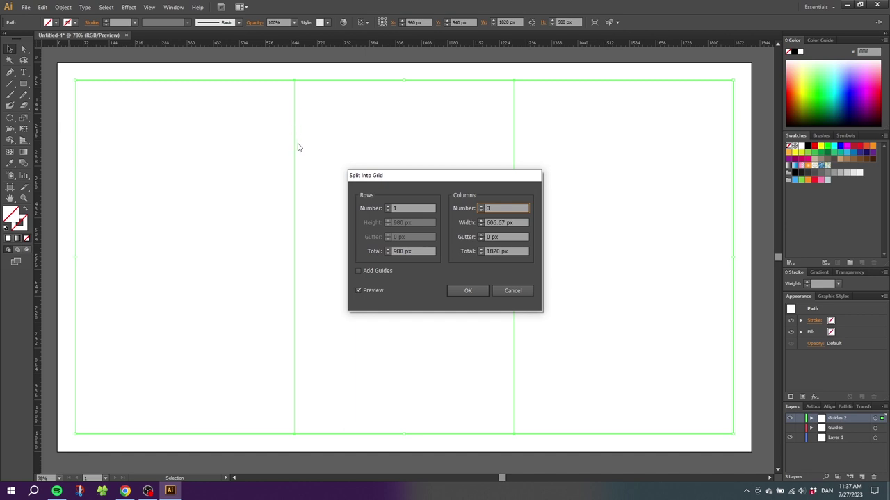
pyautogui.click(482, 237)
pyautogui.write('15')
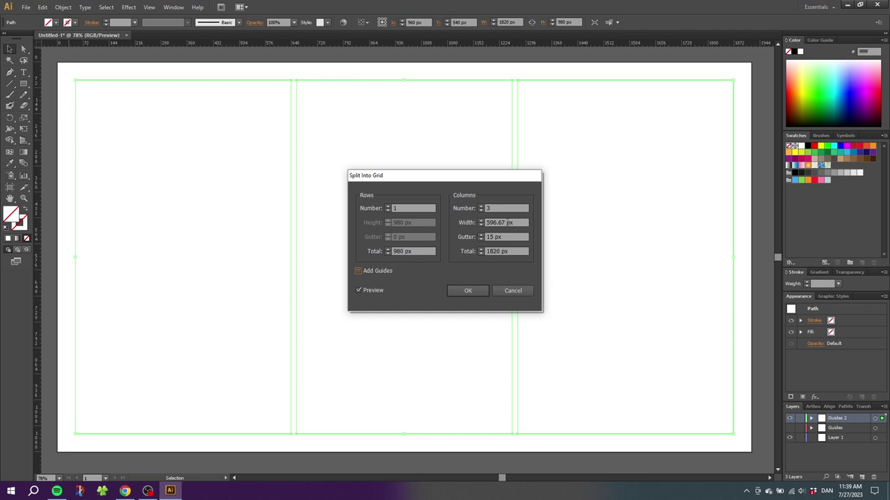
# Convert the three selected column rectangles into guides with Make Guides.
pyautogui.click(462, 290)
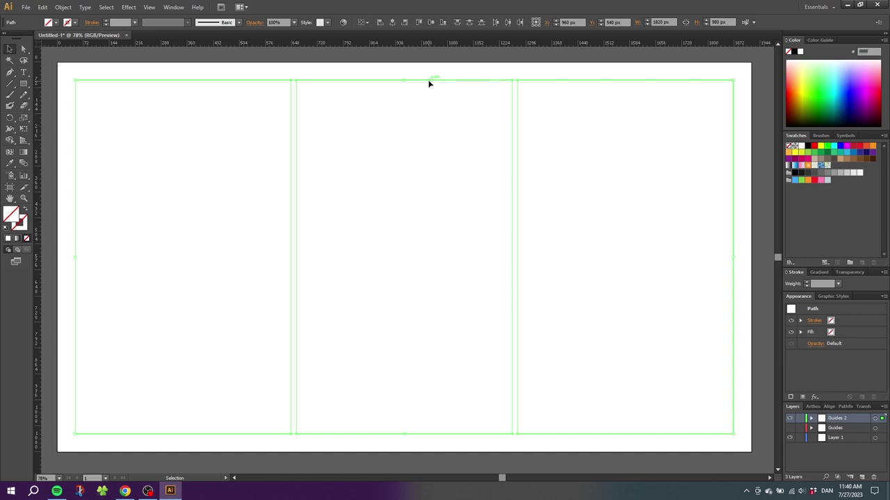
pyautogui.click(148, 7)
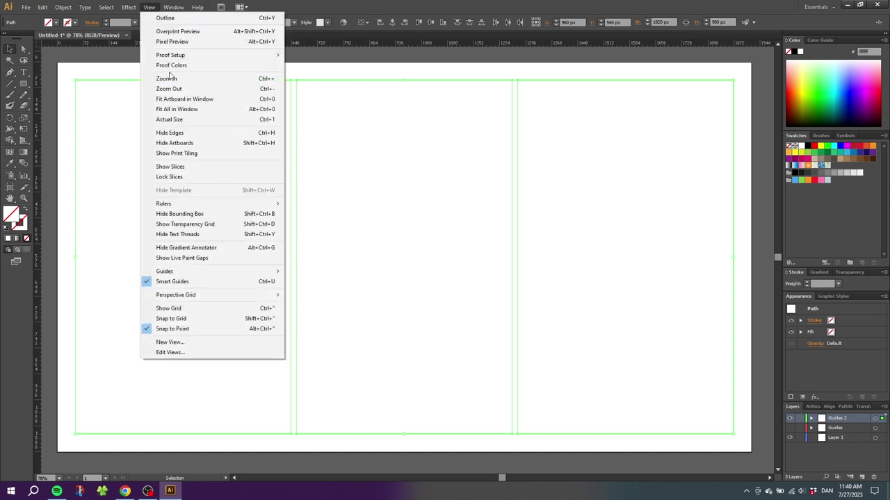
pyautogui.moveTo(227, 276)
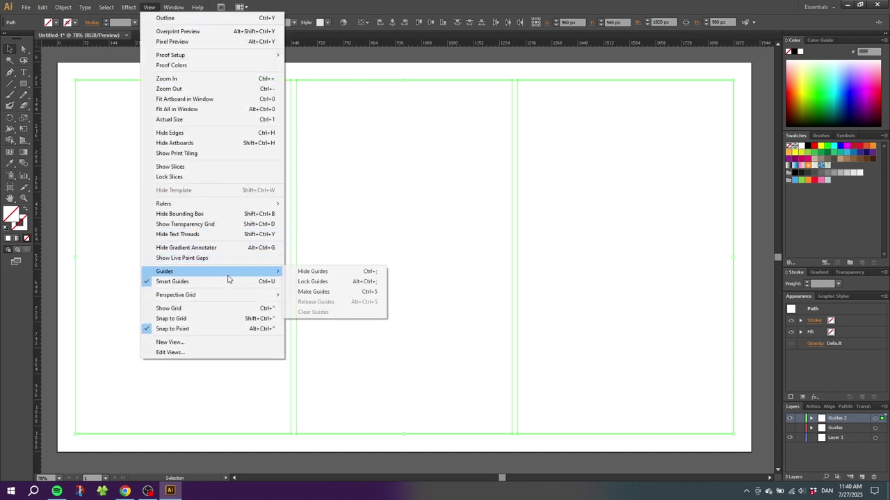
pyautogui.click(318, 295)
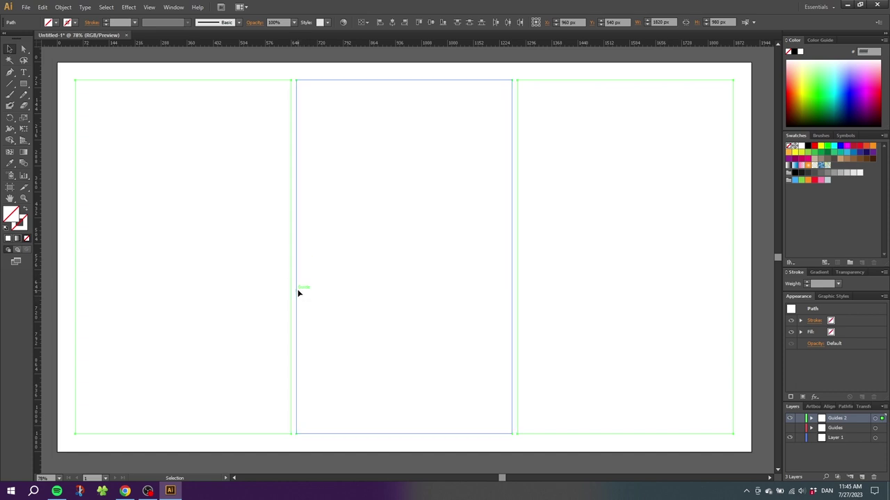
# Undo an accidental guide move and lock all guides.
pyautogui.moveTo(298, 292); pyautogui.dragTo(369, 252)
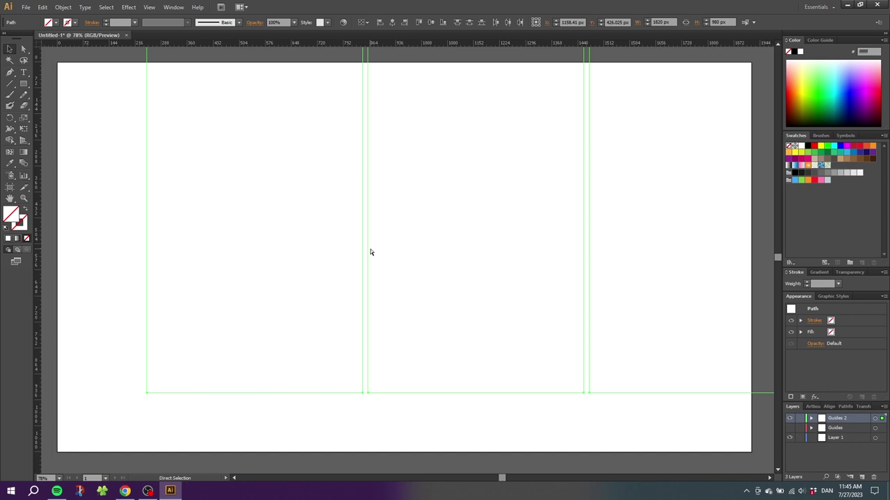
pyautogui.hotkey('ctrl', 'z')
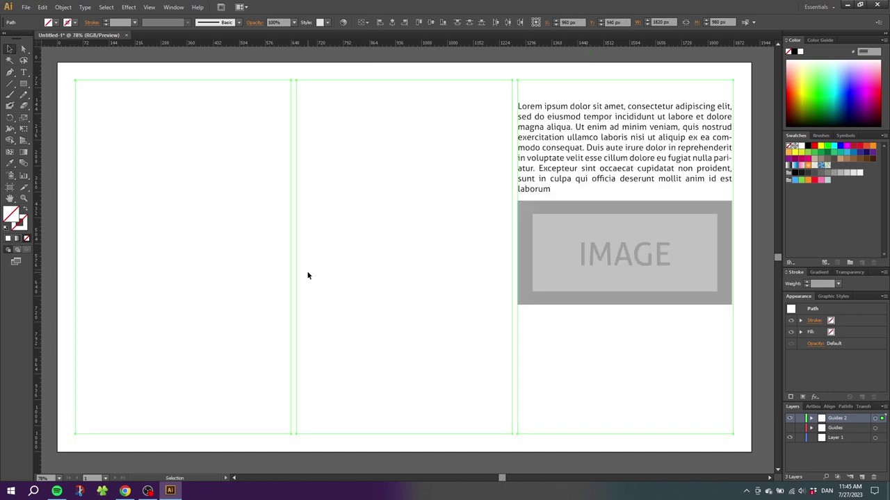
pyautogui.click(149, 7)
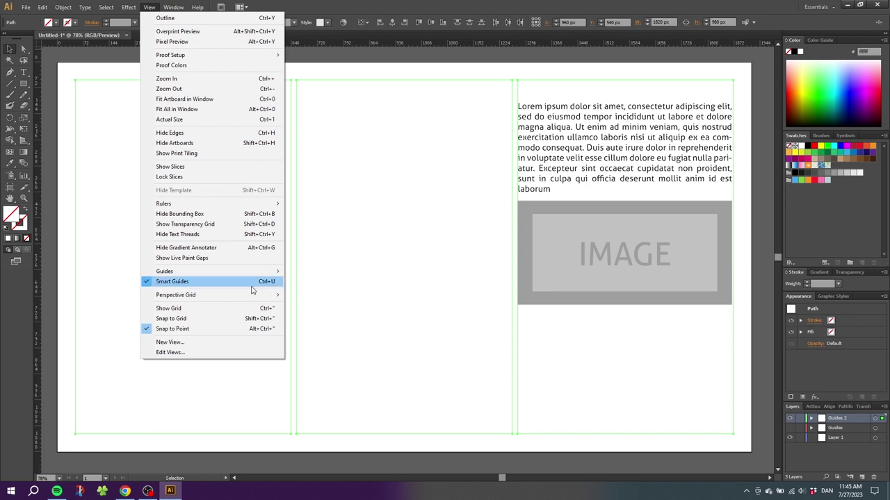
pyautogui.moveTo(257, 276)
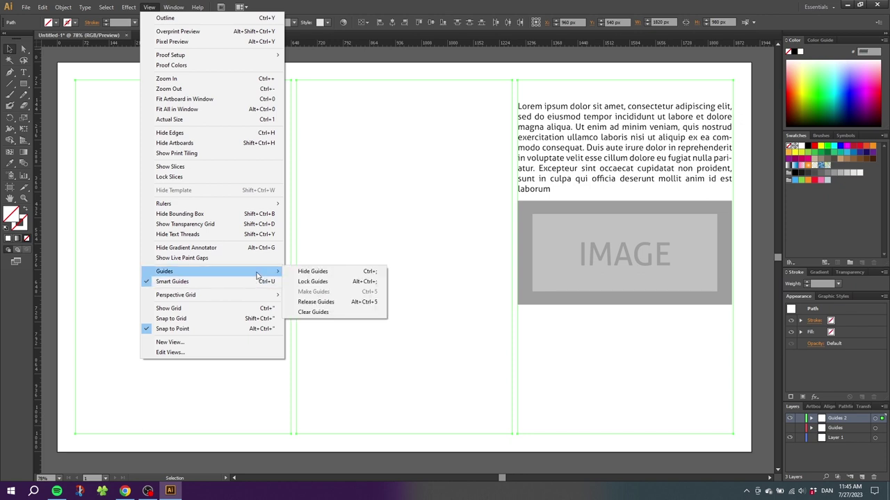
pyautogui.click(312, 284)
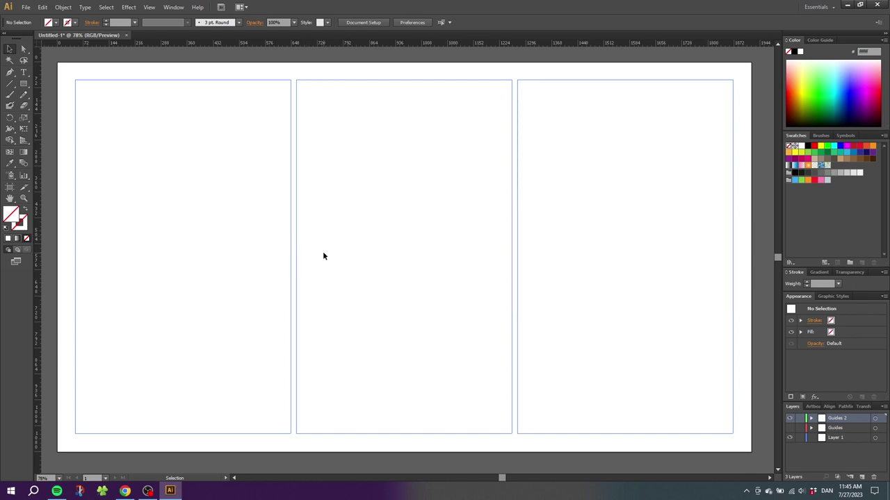
# Unlock the column guides, test-move them 50 px right, then undo back into place.
pyautogui.click(148, 7)
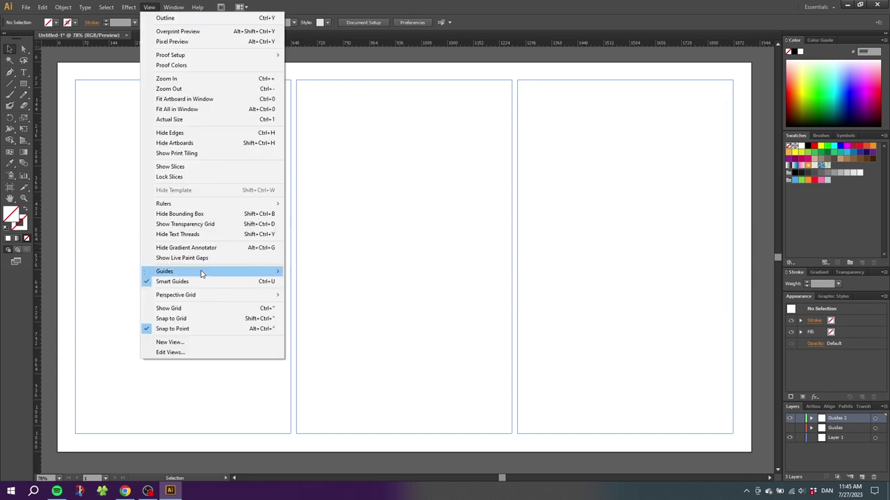
pyautogui.moveTo(268, 272)
pyautogui.click(311, 281)
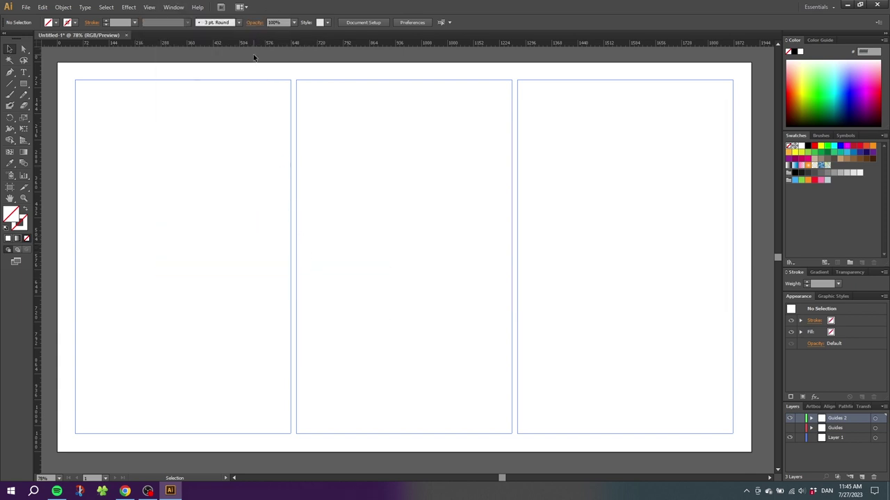
pyautogui.moveTo(258, 66); pyautogui.dragTo(595, 202)
pyautogui.moveTo(298, 227); pyautogui.dragTo(325, 228)
pyautogui.hotkey('ctrl', 'z')
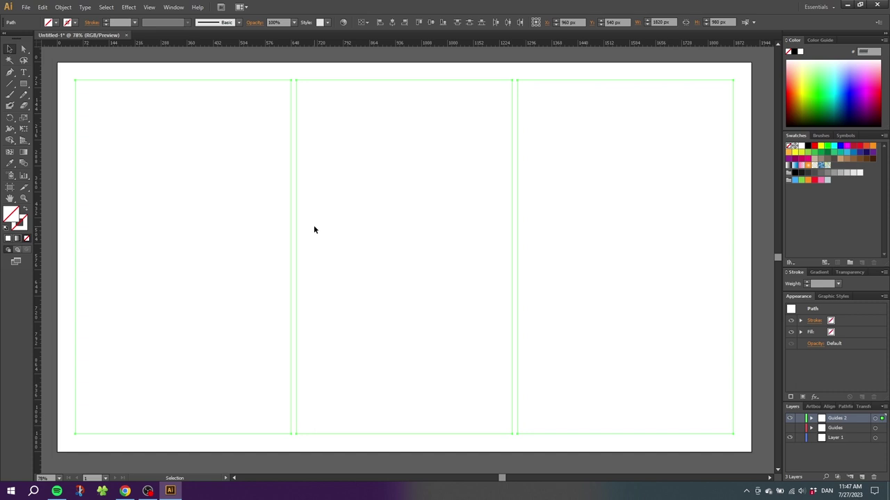
# Lock and hide Guides 2, show the Guides layer, and make Guides the active layer.
pyautogui.click(800, 419)
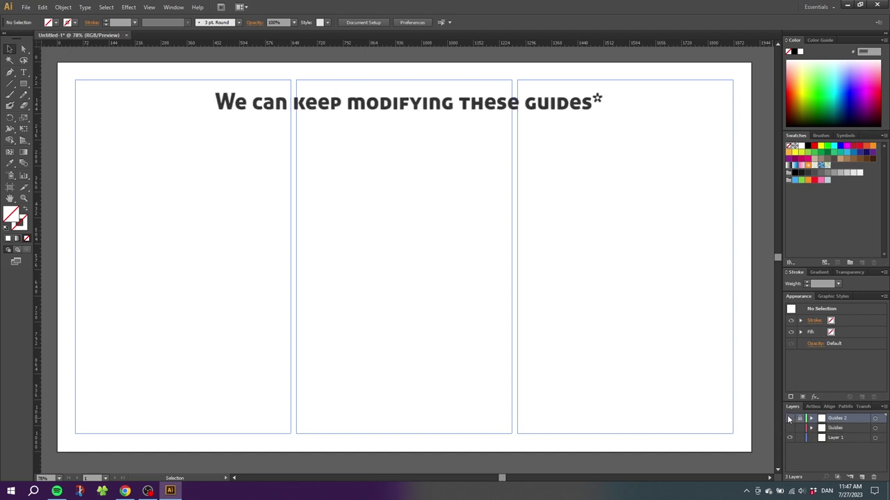
pyautogui.click(789, 419)
pyautogui.click(789, 429)
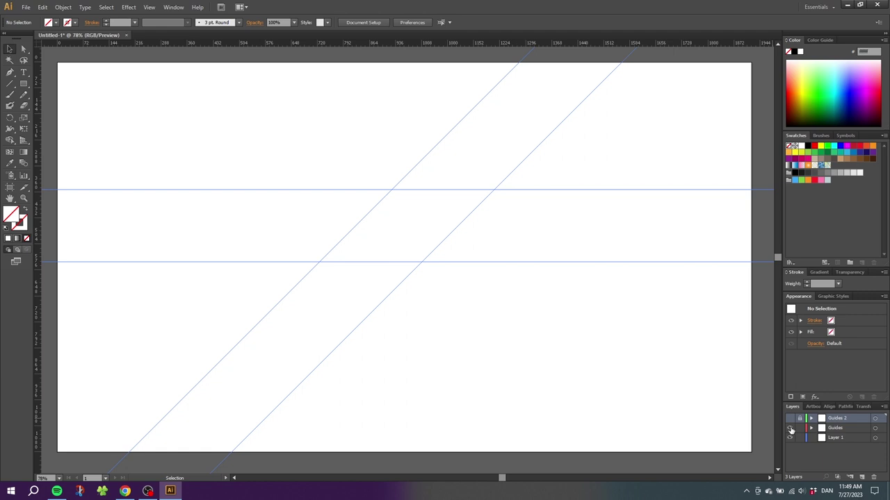
pyautogui.click(832, 429)
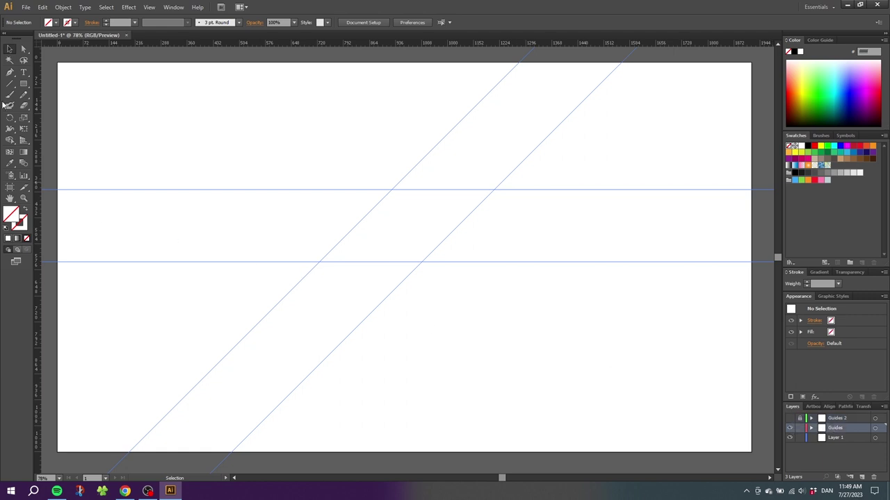
# Draw a 200 × 200 px square near the artboard's top-left.
pyautogui.moveTo(23, 85); pyautogui.dragTo(47, 87)
pyautogui.moveTo(108, 88); pyautogui.dragTo(148, 121)
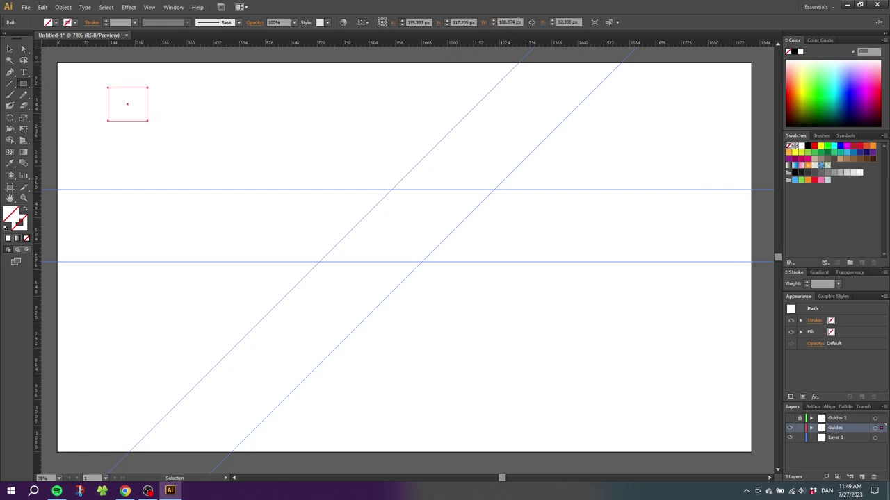
pyautogui.click(509, 22)
pyautogui.write('2000')
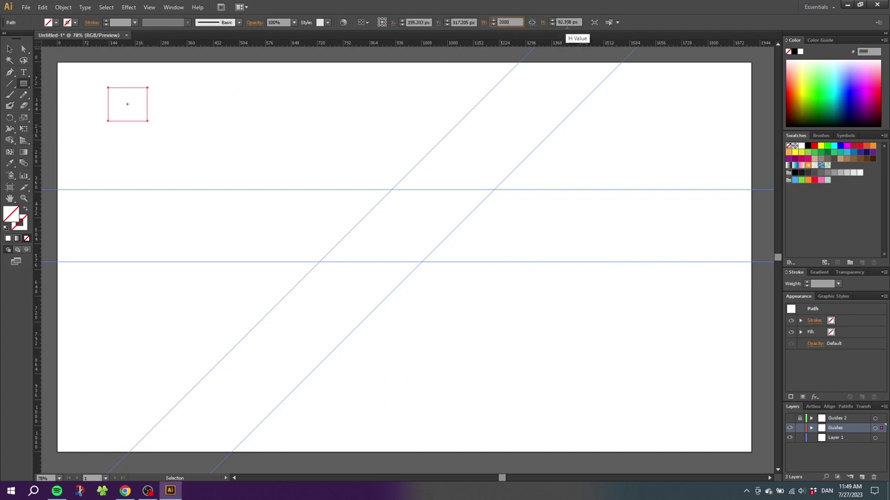
pyautogui.click(560, 22)
pyautogui.write('200')
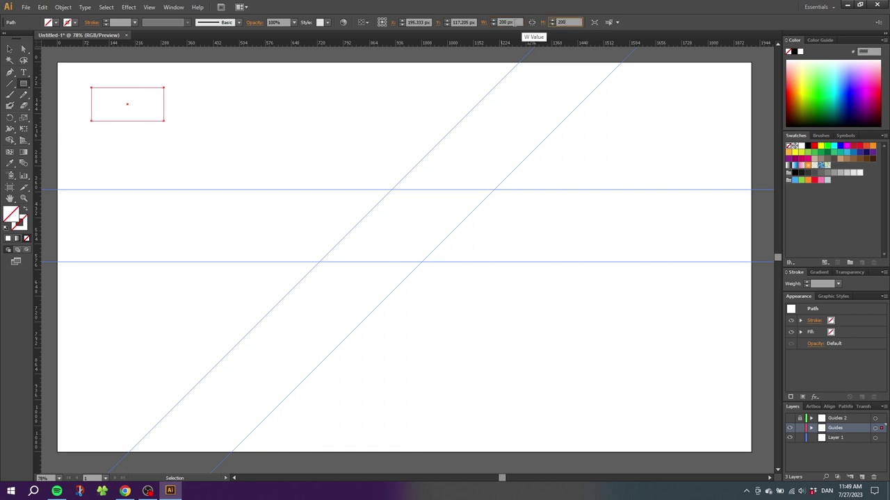
pyautogui.press('Return')
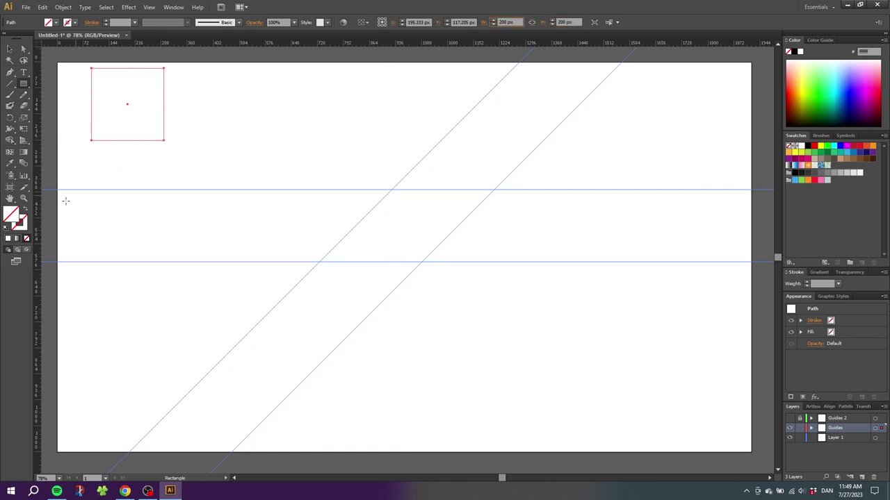
# Fill the square black and rotate it 45° into a diamond.
pyautogui.click(16, 222)
pyautogui.click(808, 146)
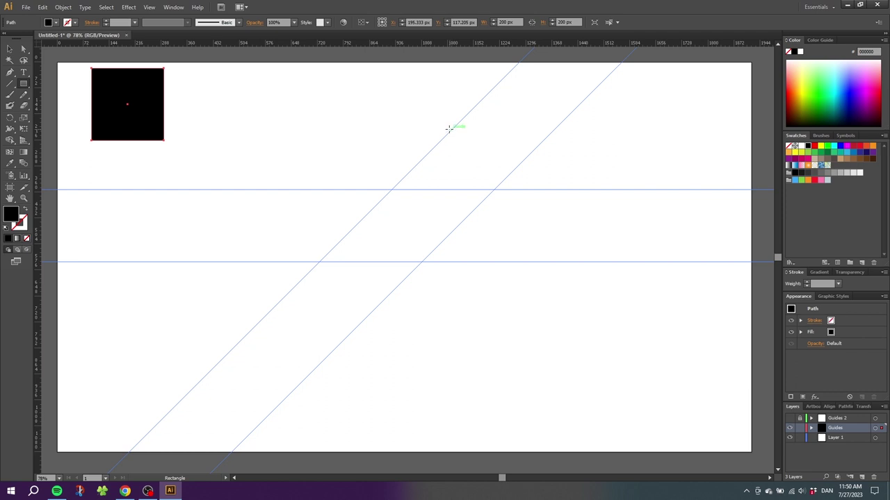
pyautogui.click(11, 51)
pyautogui.moveTo(166, 64); pyautogui.dragTo(216, 93)
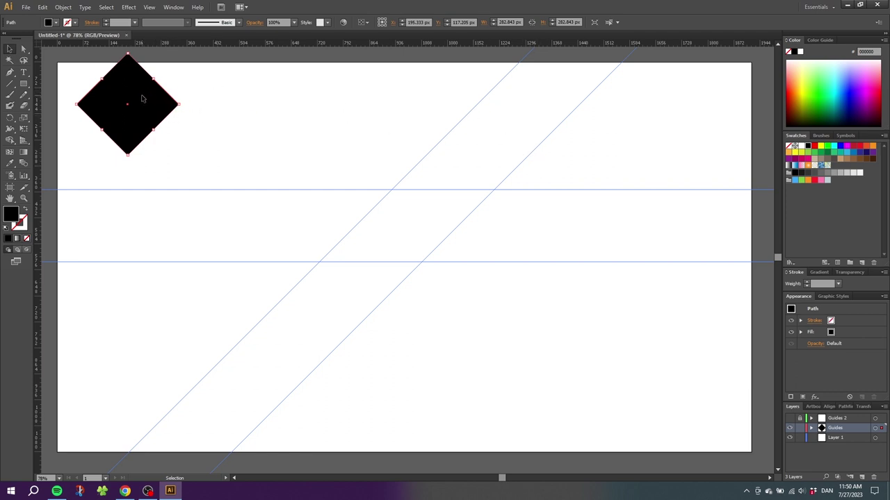
# Drag the black diamond onto the upper-right diagonal guides and zoom in on that area.
pyautogui.moveTo(143, 98); pyautogui.dragTo(522, 121)
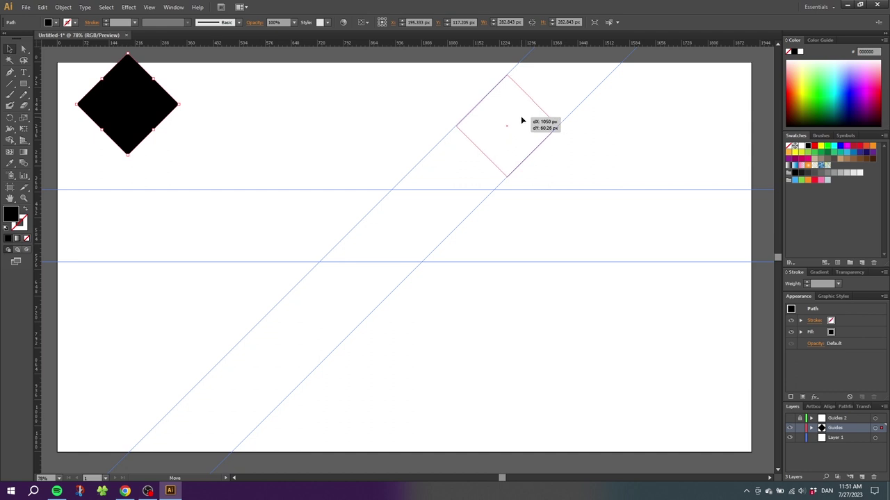
pyautogui.moveTo(522, 121); pyautogui.dragTo(521, 121)
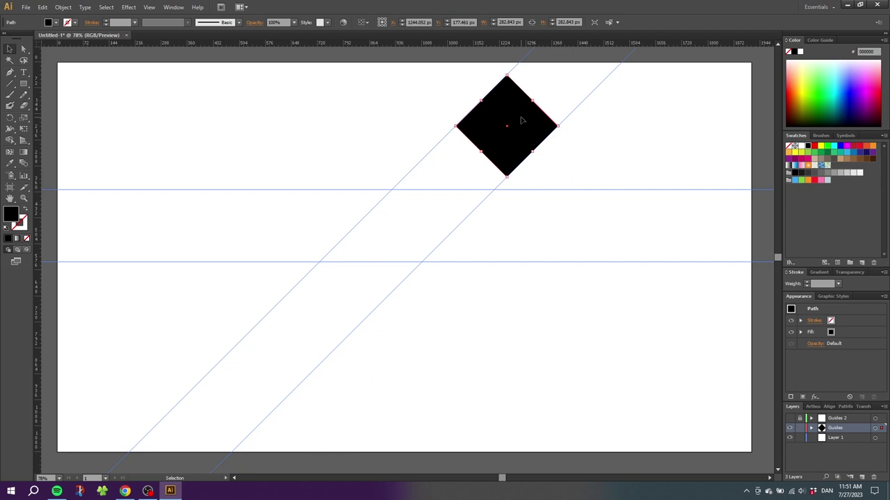
pyautogui.click(23, 198)
pyautogui.moveTo(396, 62); pyautogui.dragTo(642, 223)
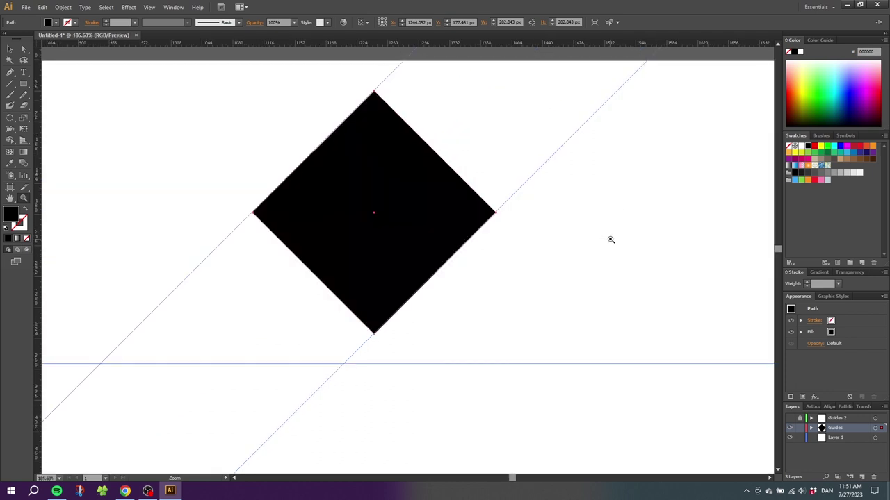
# Reposition the diamond until its left corner snaps onto the left diagonal guide, then deselect.
pyautogui.click(9, 48)
pyautogui.moveTo(333, 180); pyautogui.dragTo(590, 209)
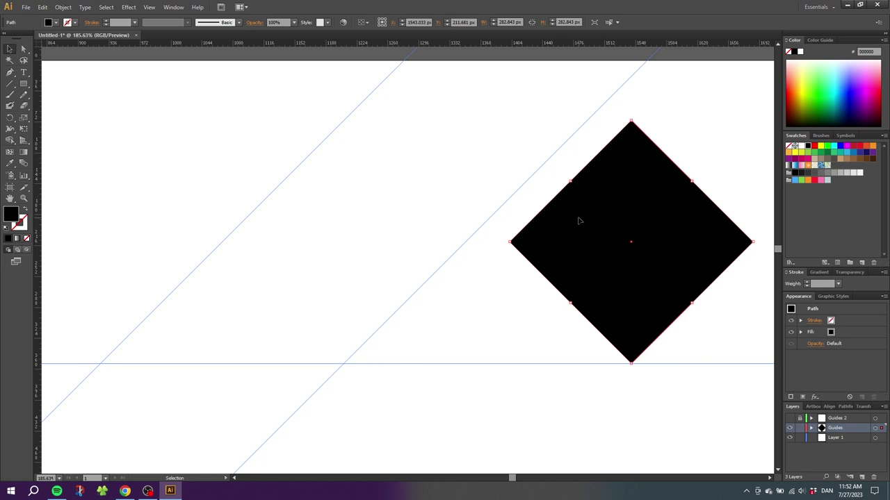
pyautogui.moveTo(578, 220); pyautogui.dragTo(513, 199)
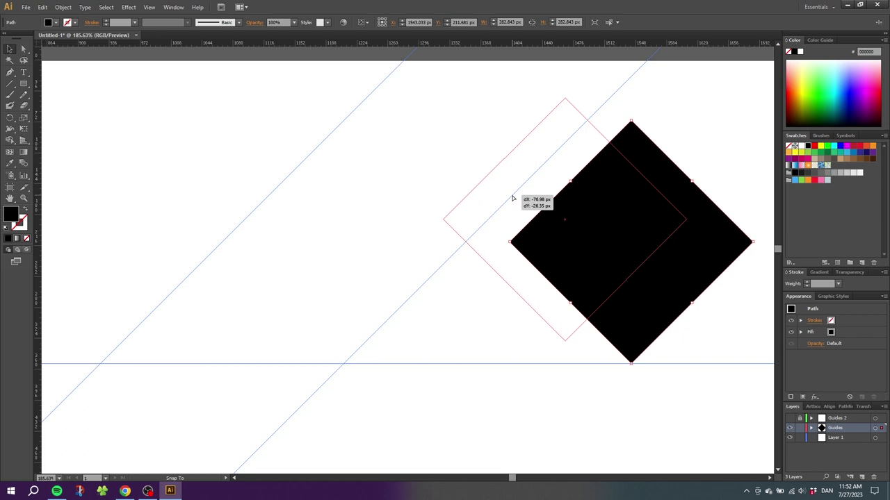
pyautogui.moveTo(512, 199); pyautogui.dragTo(513, 199)
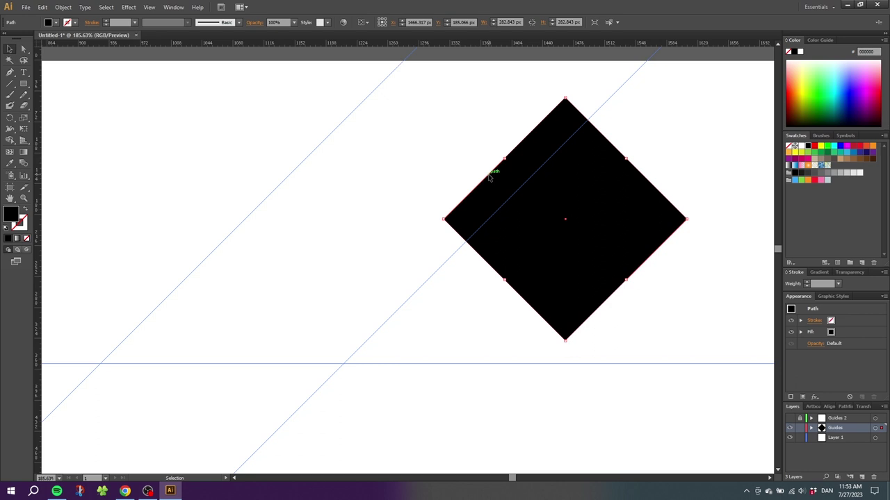
pyautogui.moveTo(488, 178); pyautogui.dragTo(346, 134)
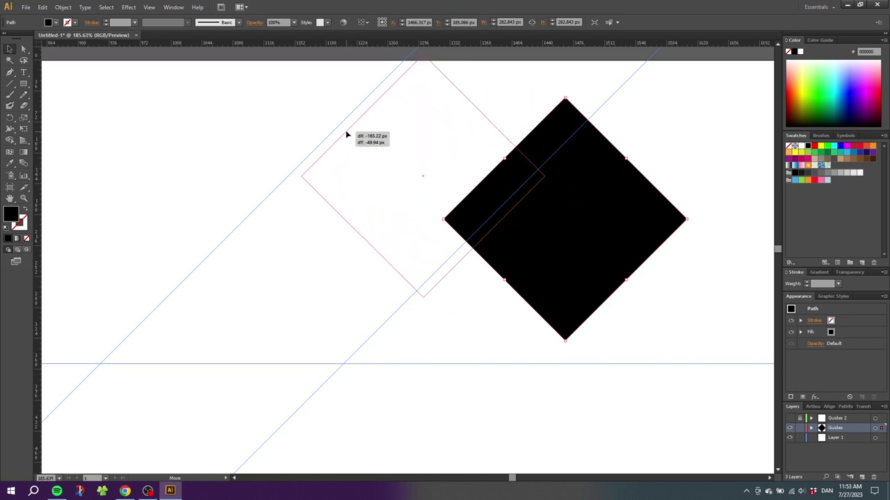
pyautogui.moveTo(346, 134); pyautogui.dragTo(337, 131)
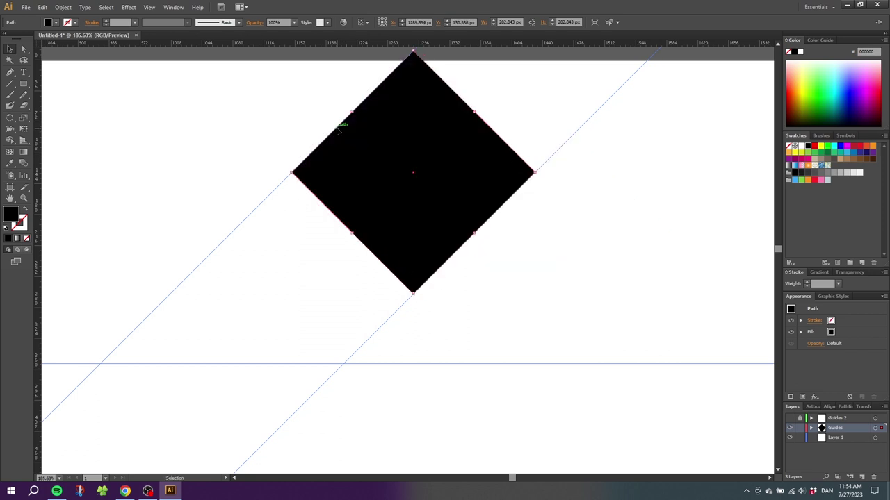
pyautogui.click(306, 128)
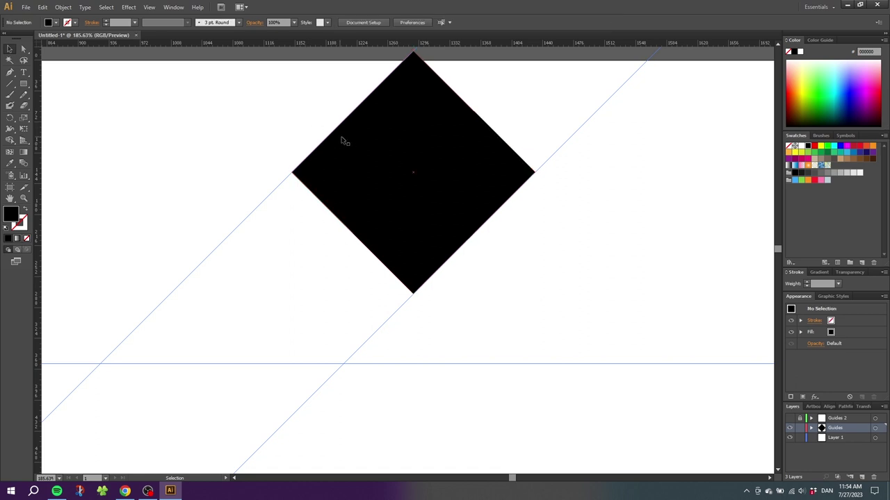
# Fill the diamond with blue (0000ff) and deselect it.
pyautogui.click(368, 141)
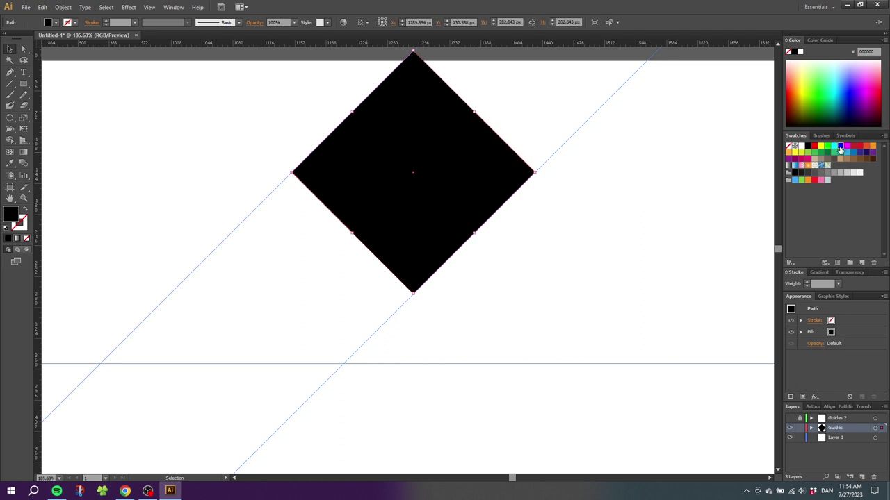
pyautogui.click(840, 146)
pyautogui.click(300, 202)
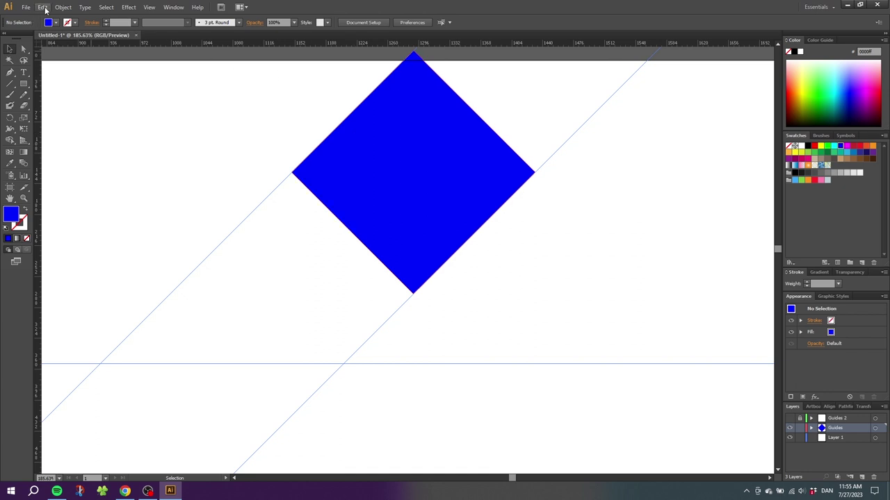
# Keep the guide colour at Light Blue in Guides & Grid preferences.
pyautogui.click(43, 7)
pyautogui.moveTo(153, 288)
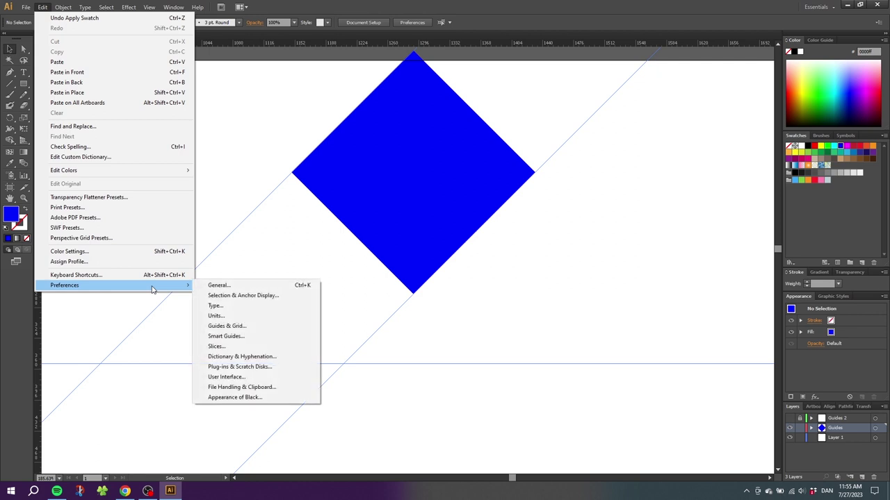
pyautogui.click(241, 331)
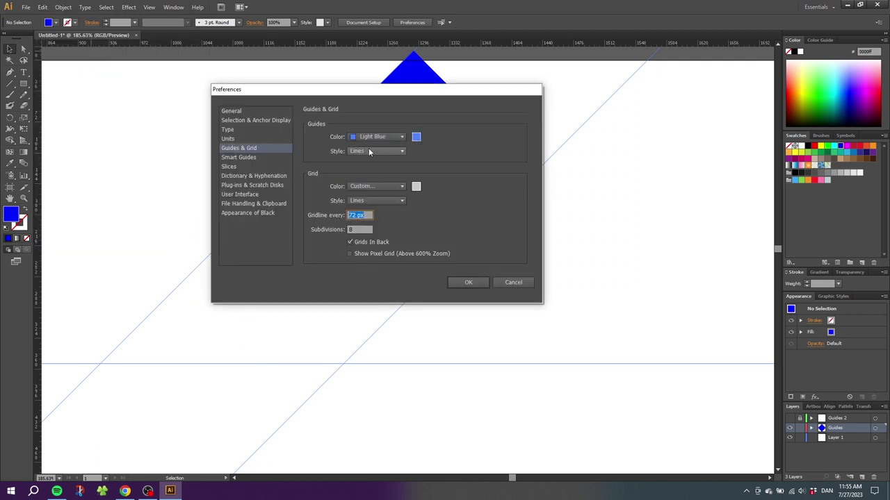
pyautogui.click(393, 137)
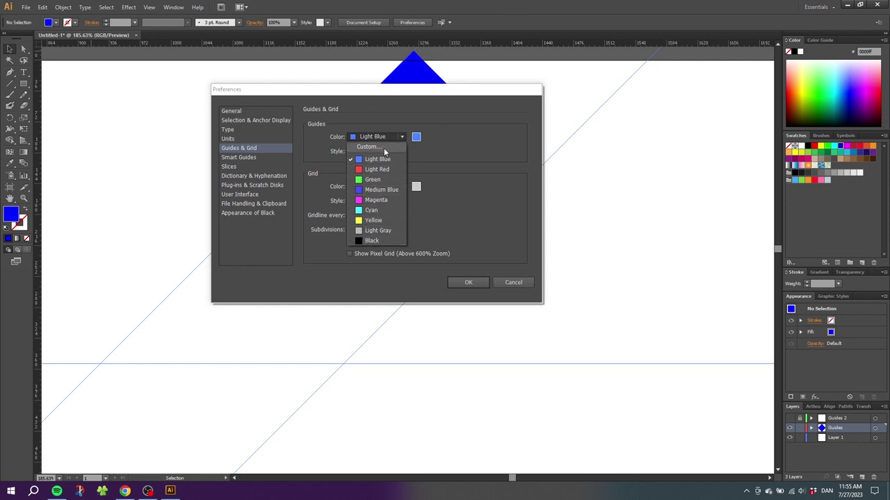
pyautogui.click(383, 158)
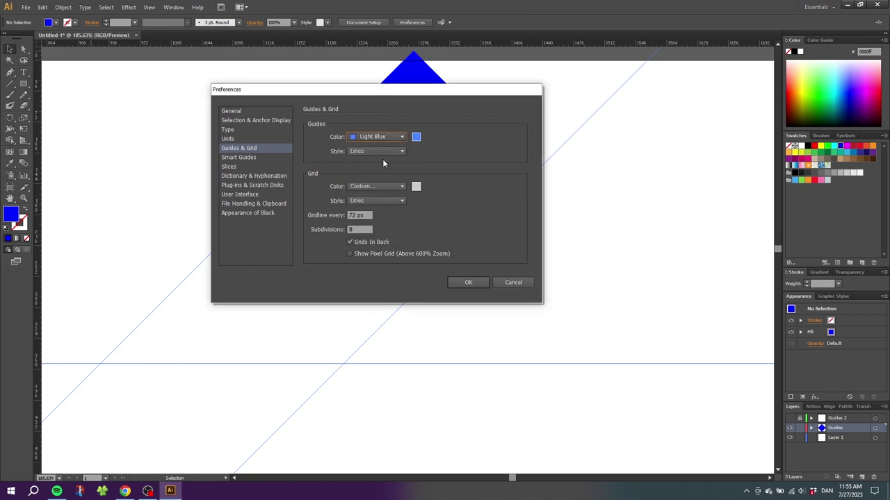
pyautogui.click(468, 282)
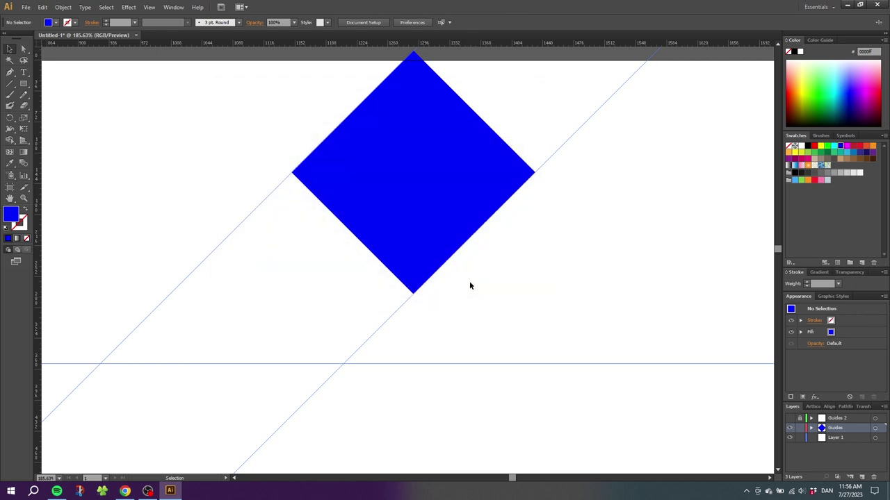